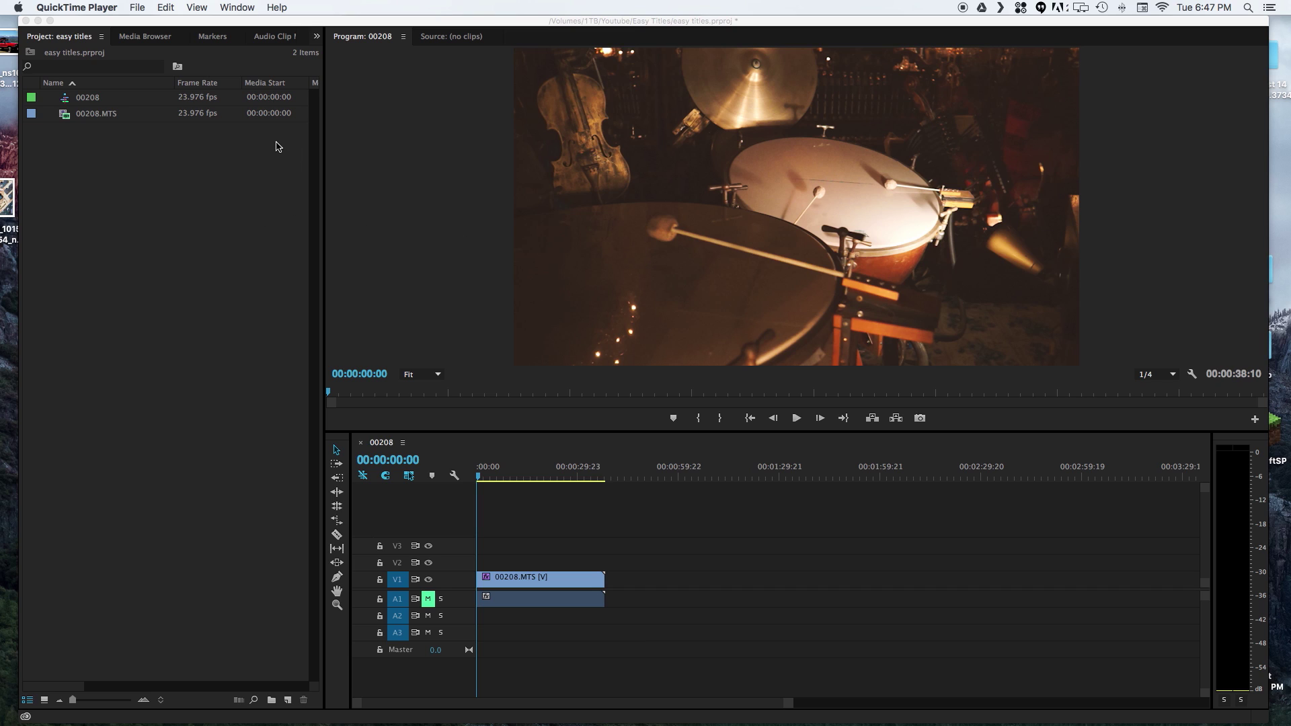
Step: Create Title 03 from the saved shadow template and replace its sample text with 'Title #1'
click(237, 195)
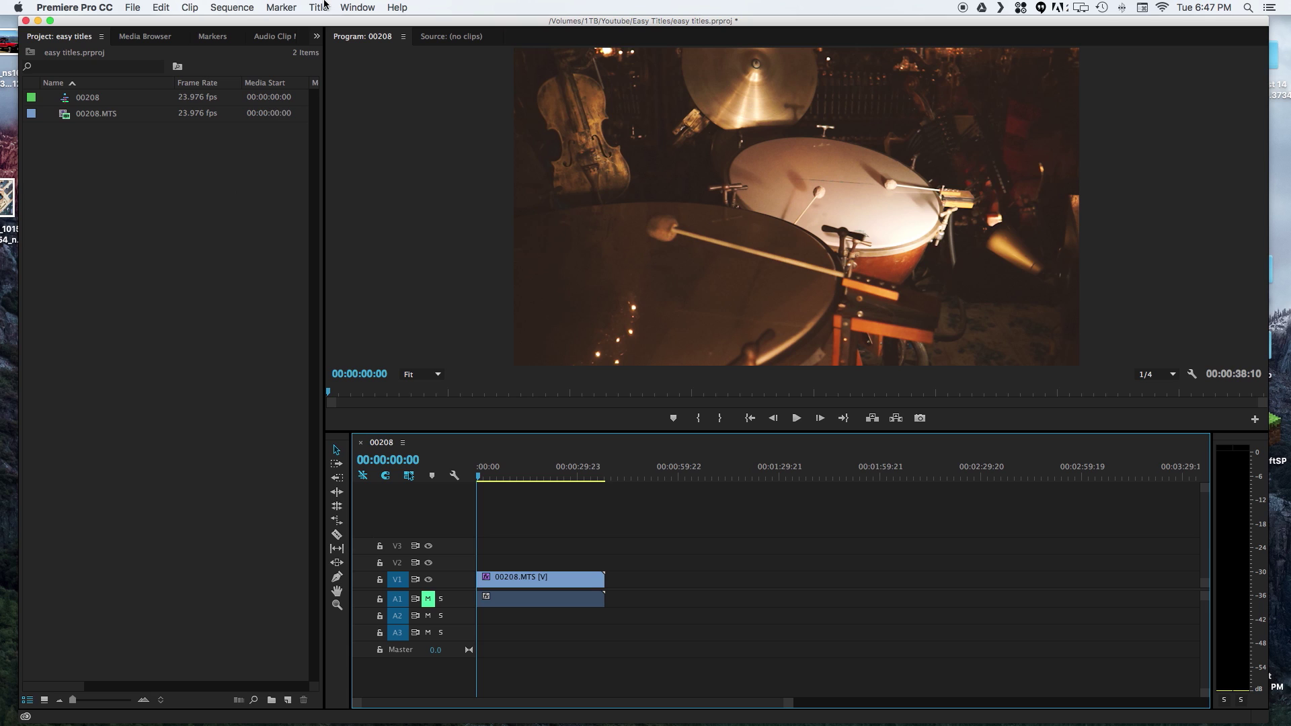
click(318, 8)
mouse_move(366, 50)
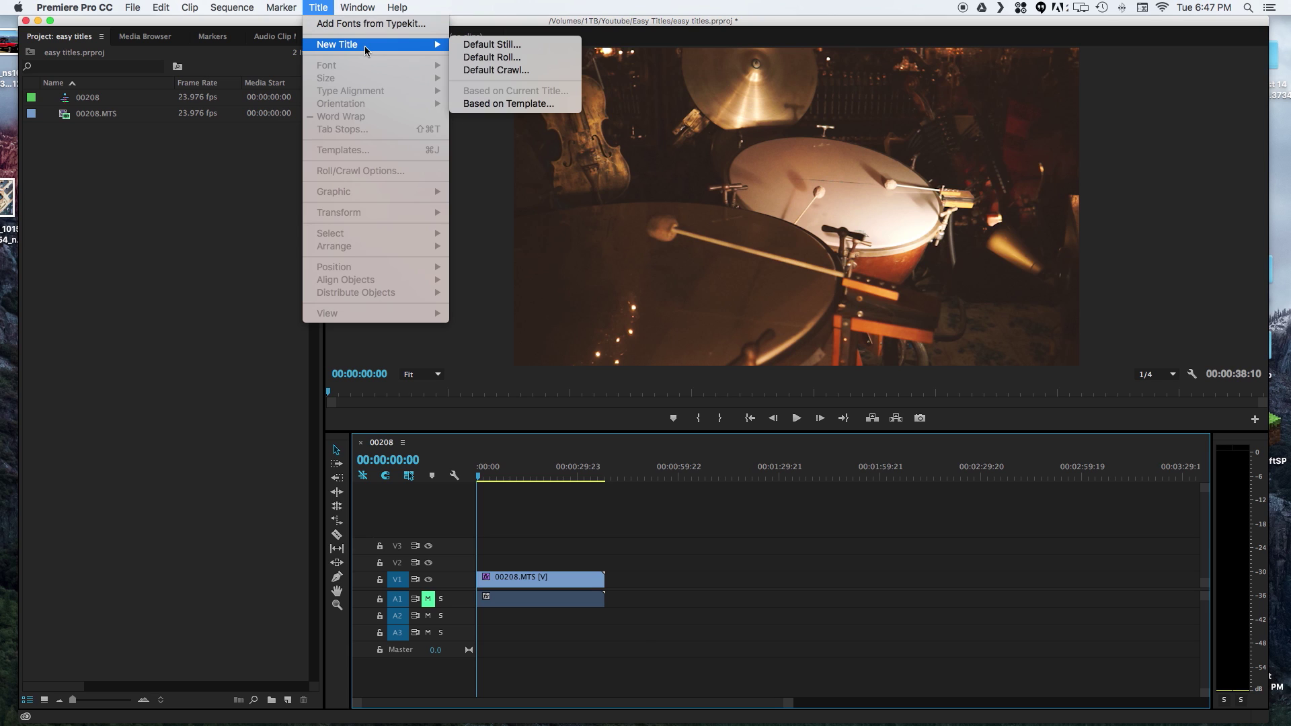
click(555, 106)
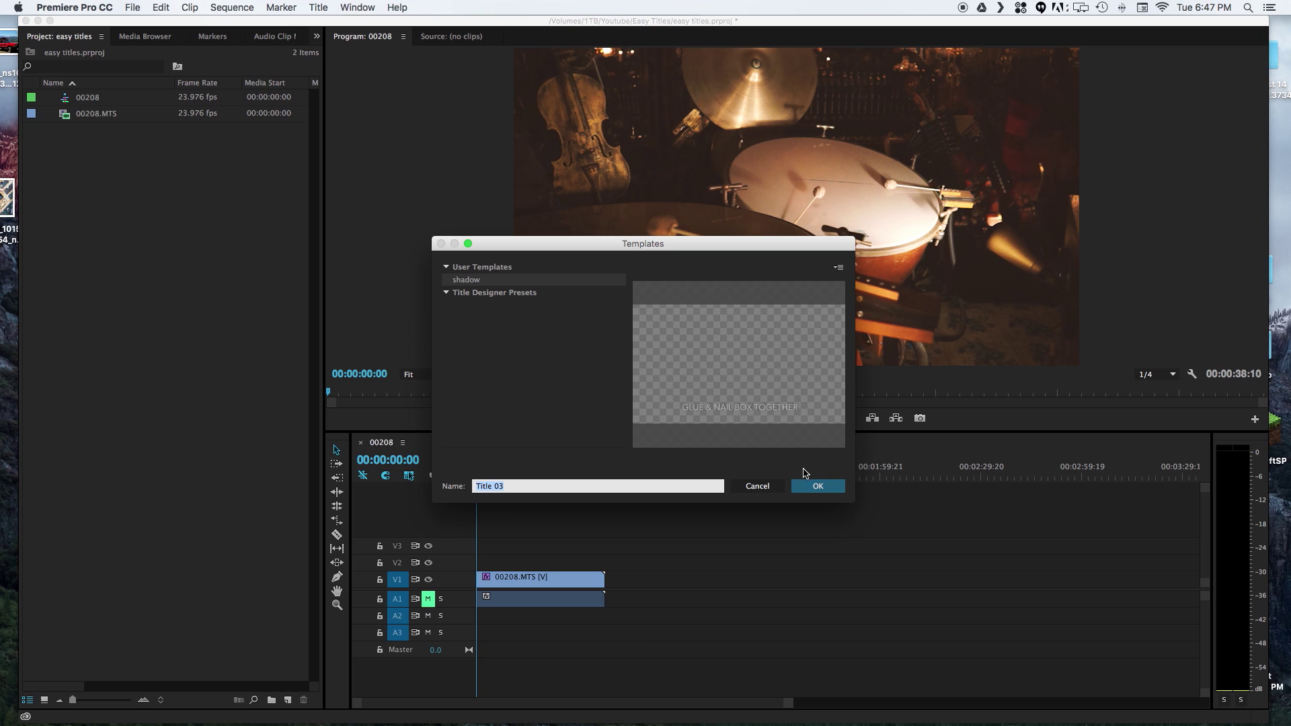
click(816, 486)
click(818, 494)
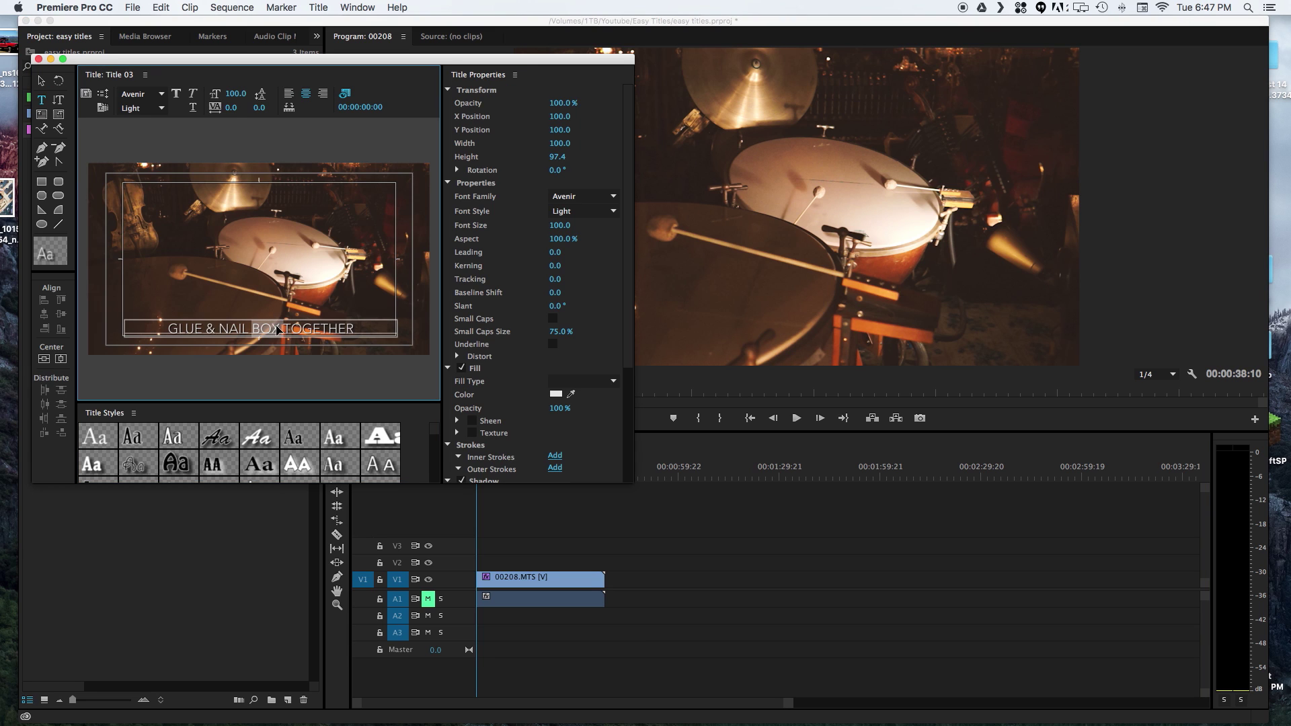
triple_click(277, 327)
text(Title)
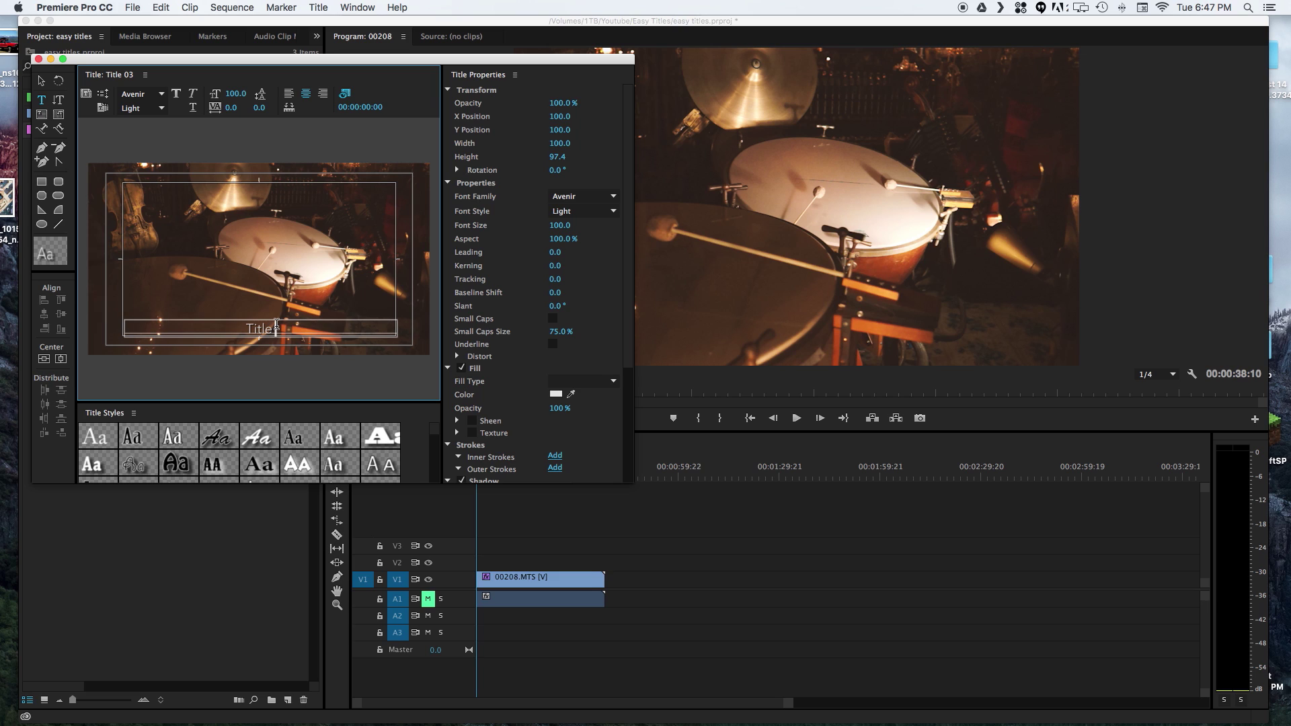
text( #1)
Step: Place Title 03 on track V2 above the video and play the sequence to preview it
click(38, 59)
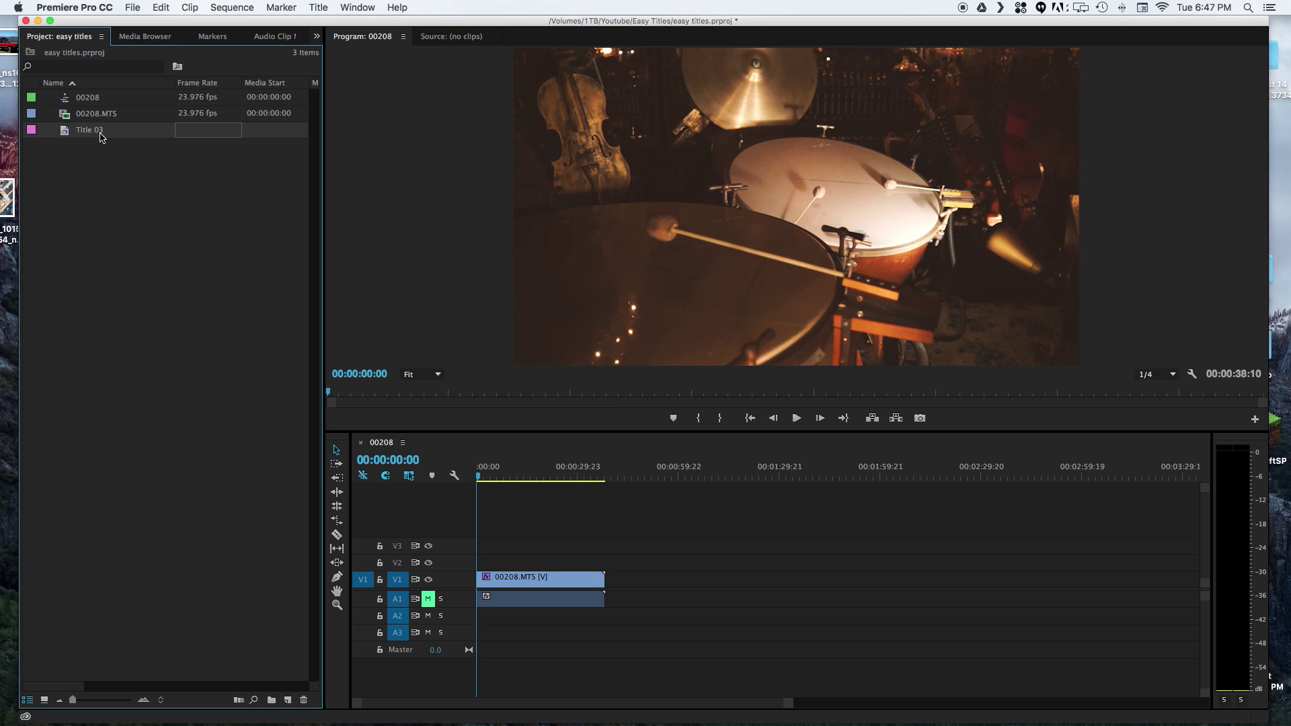
drag(96, 132, 484, 563)
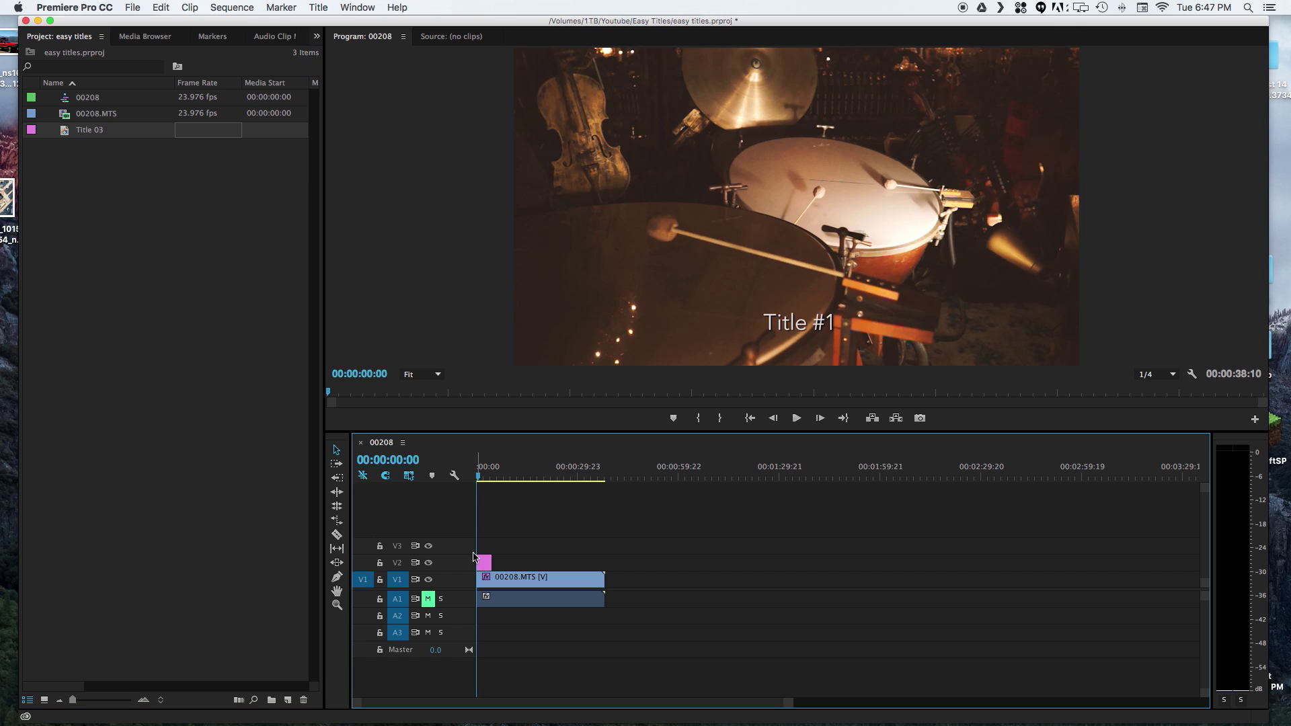
key(space)
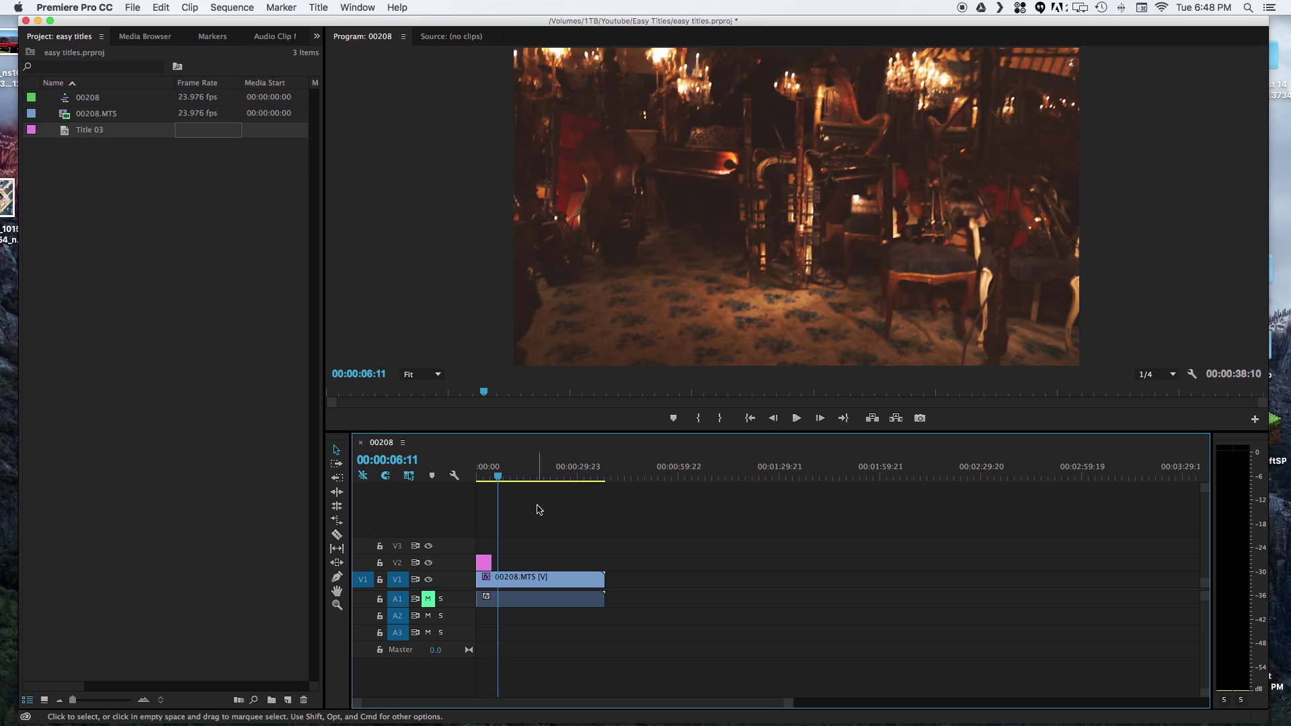
Step: Delete the Title 03 clip from V2 and switch to the Numbers titles spreadsheet
click(479, 561)
key(Delete)
key(super+Tab)
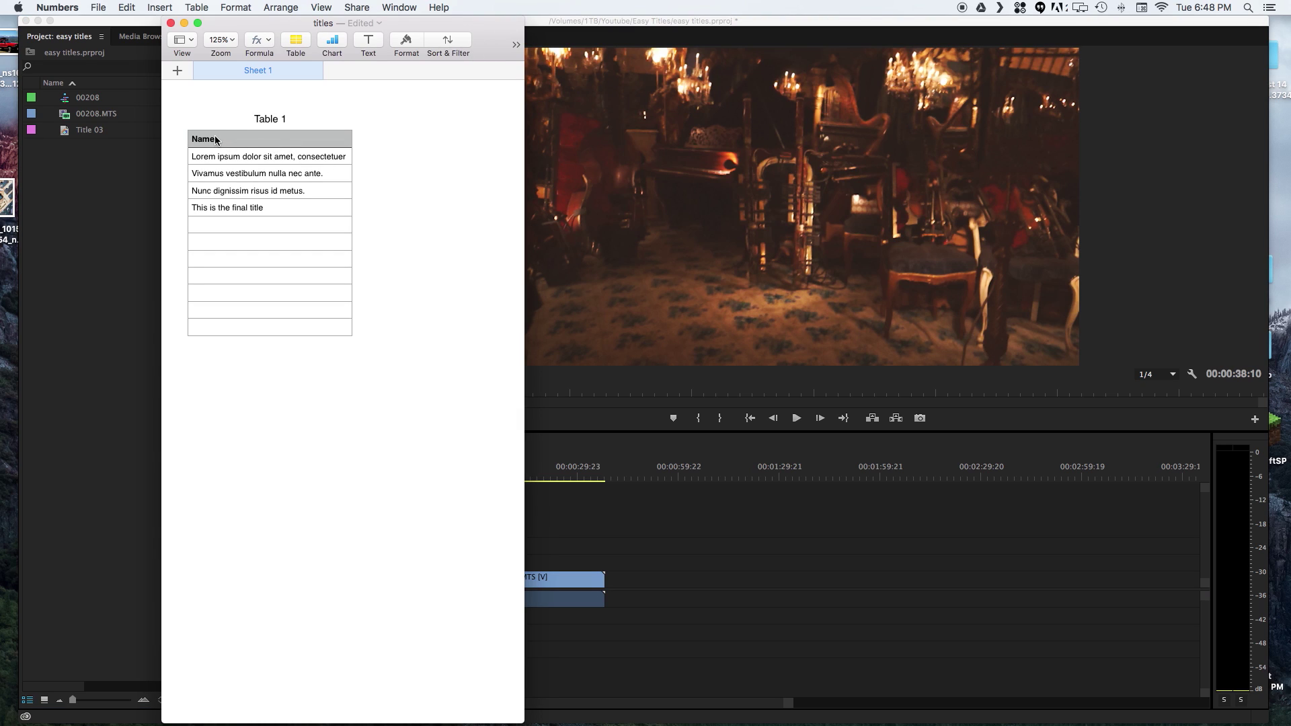
Step: Enter 'Final title' in the empty row 6 beneath the four existing Name entries
click(275, 142)
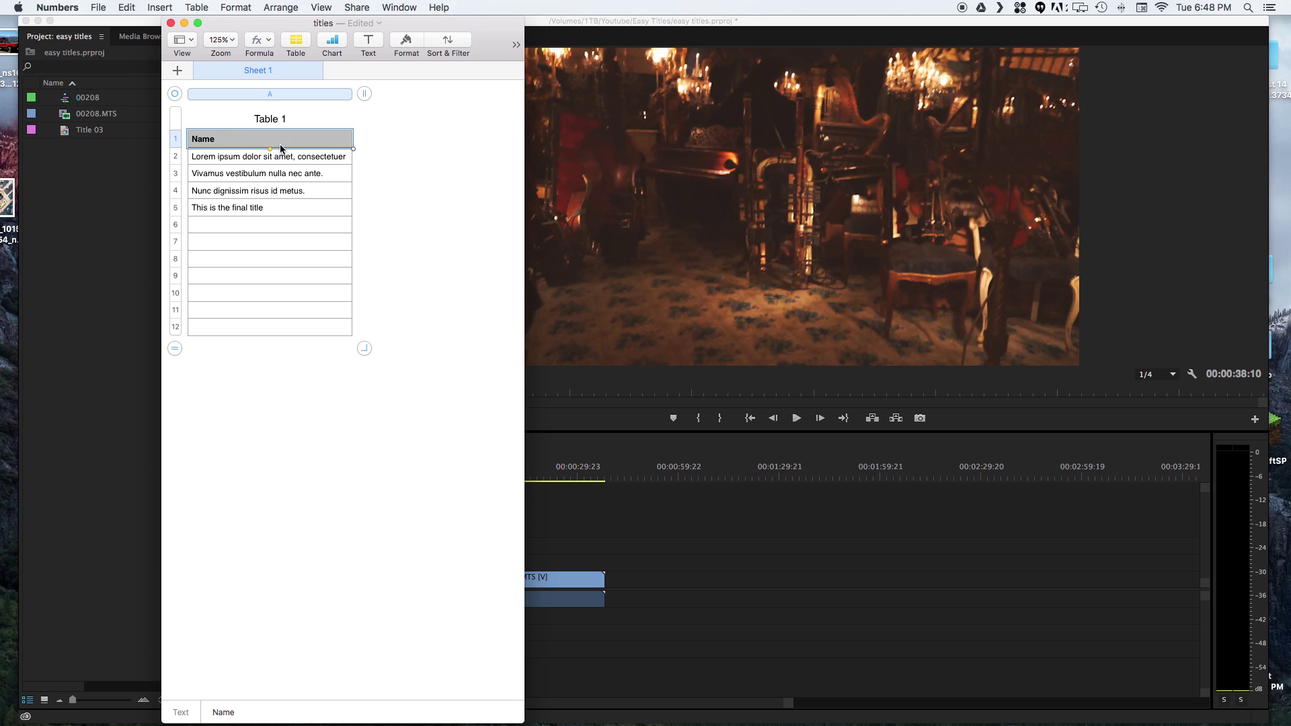
click(297, 158)
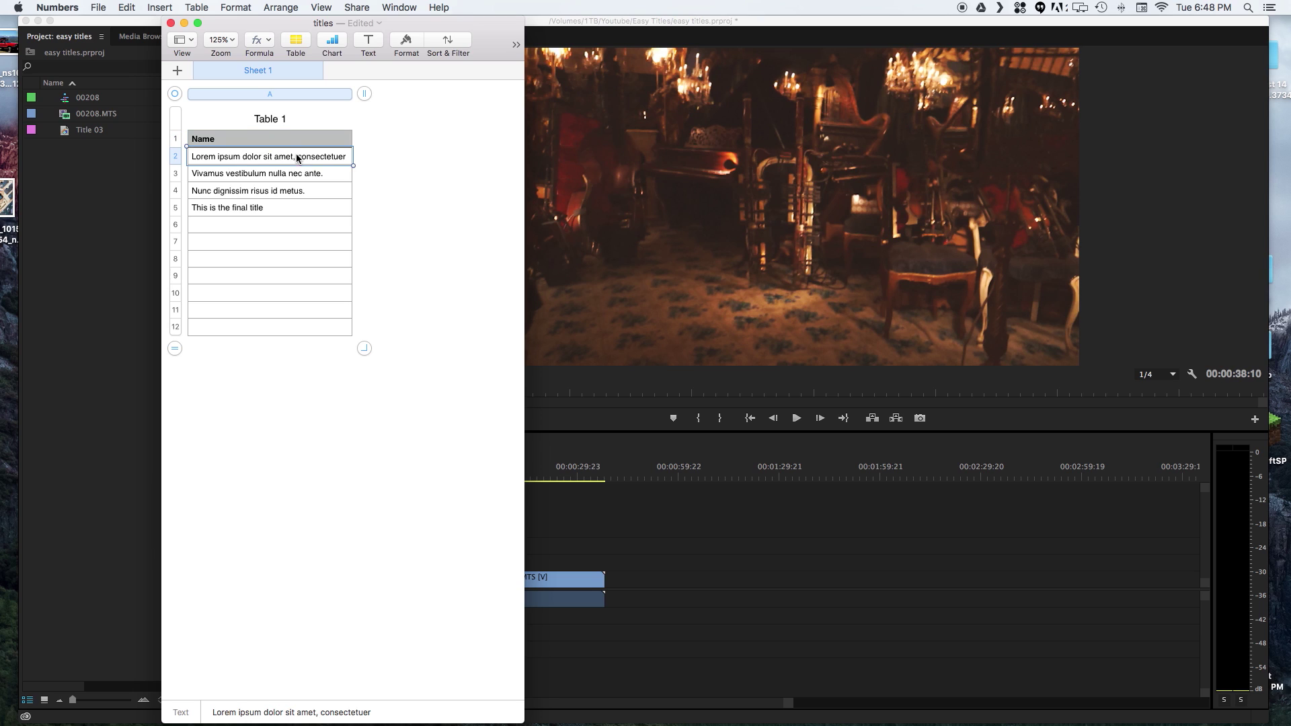
click(303, 176)
click(280, 191)
click(281, 207)
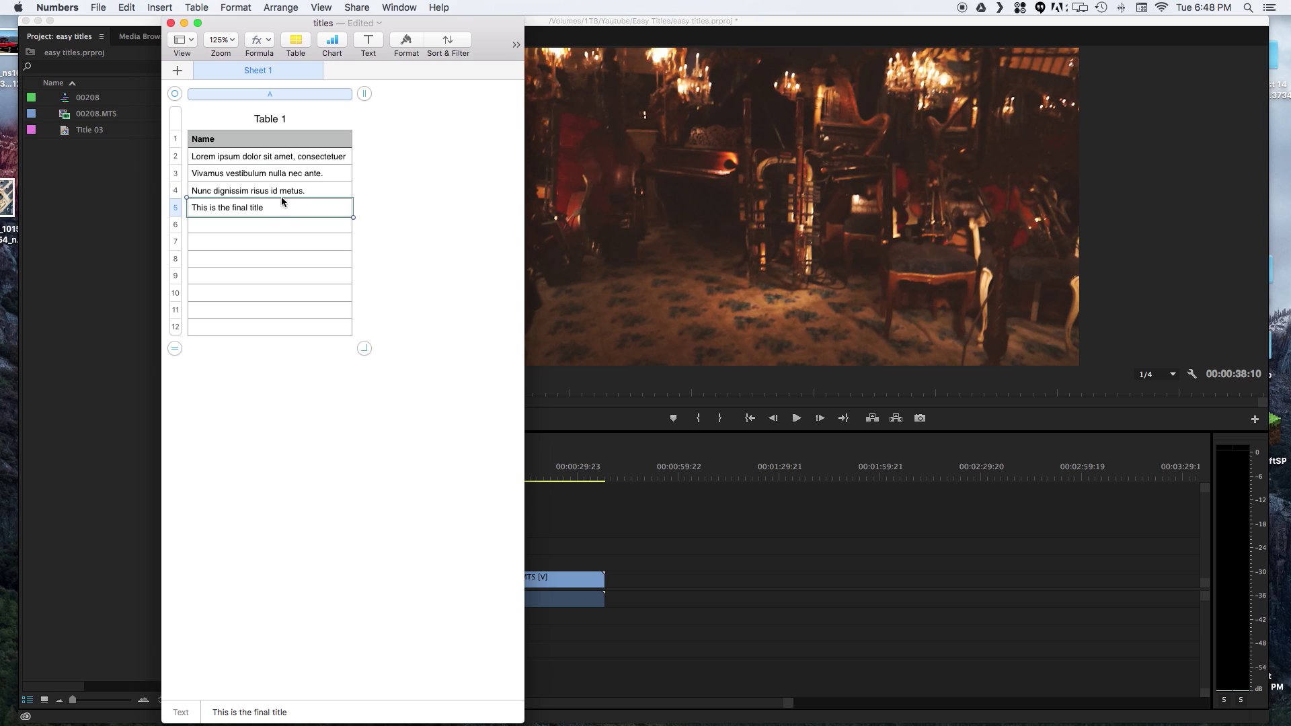
click(272, 229)
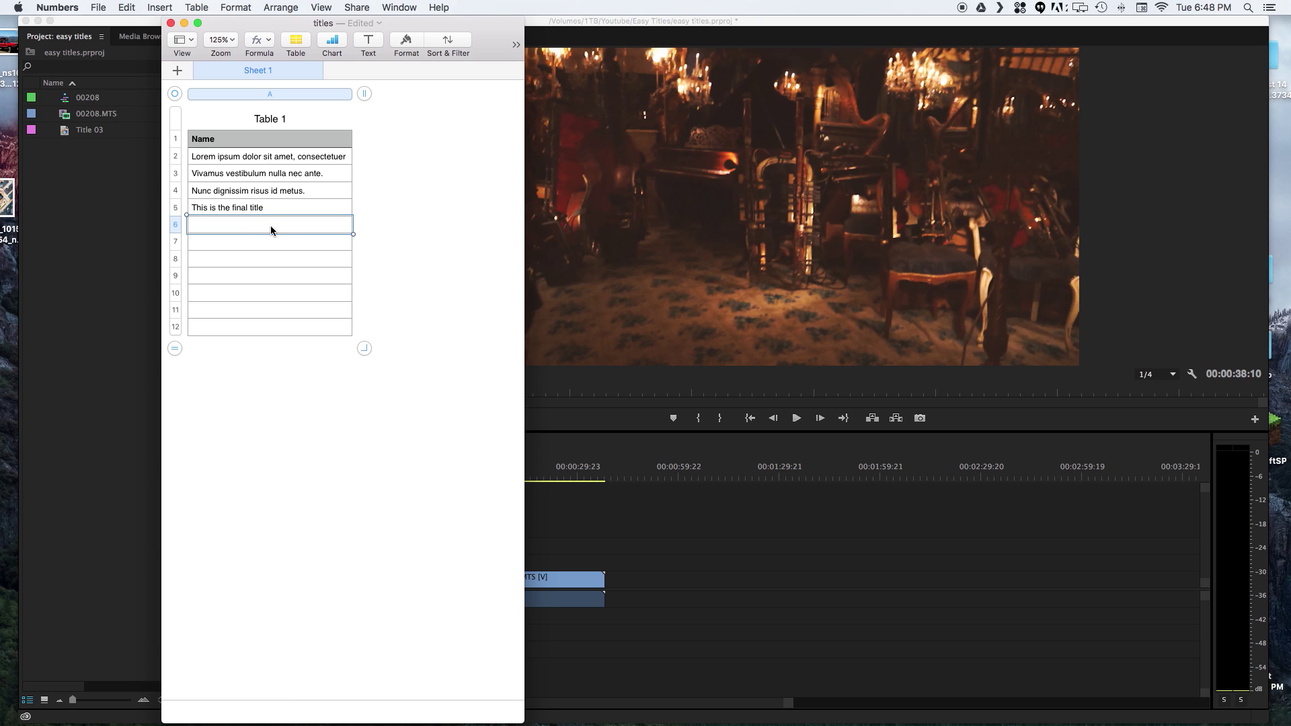
text(N)
key(BackSpace)
text(Final title)
Step: Export the table as CSV 'new titles' into Easy Titles, replacing the old file, then switch to Photoshop
click(98, 7)
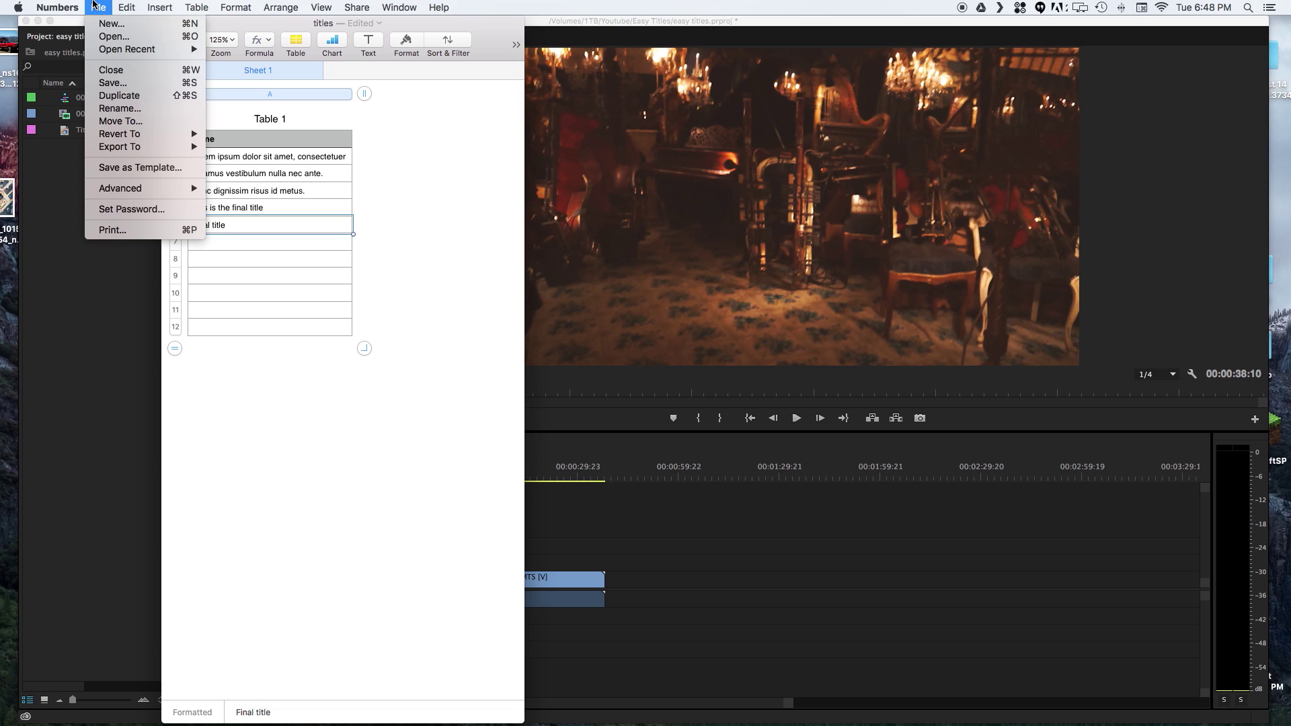
mouse_move(177, 154)
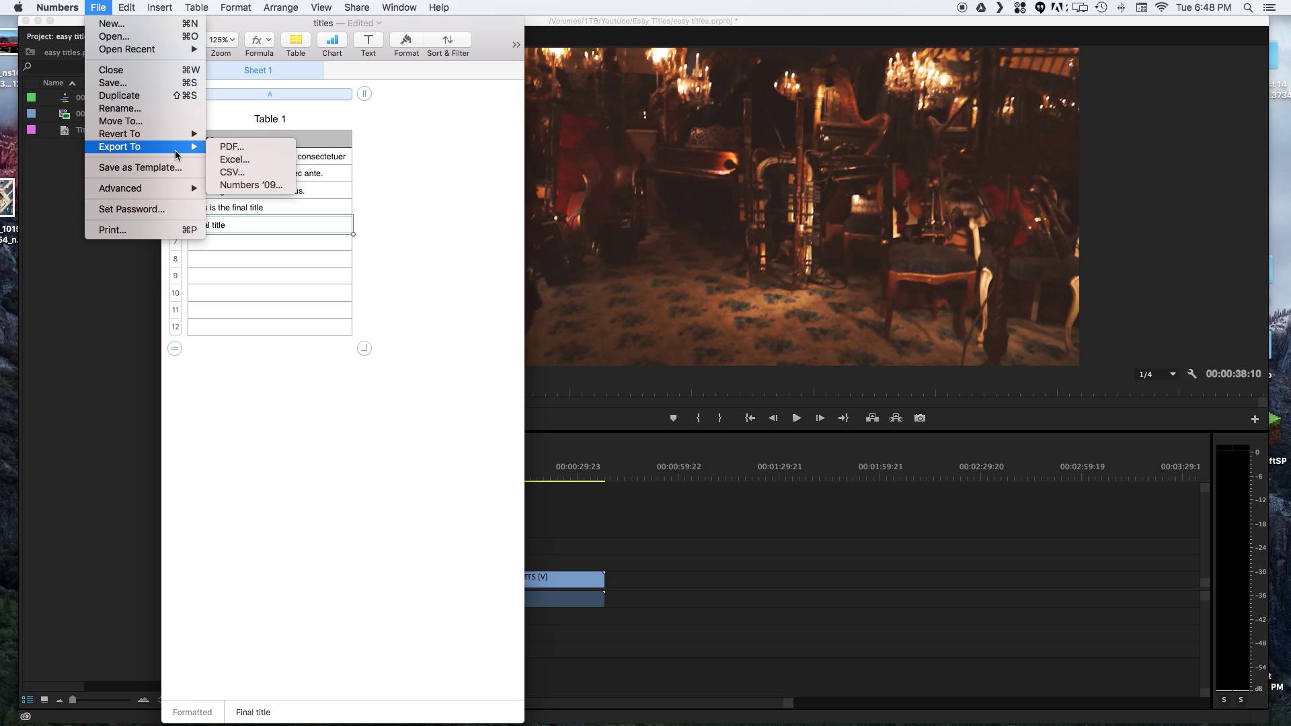
click(272, 177)
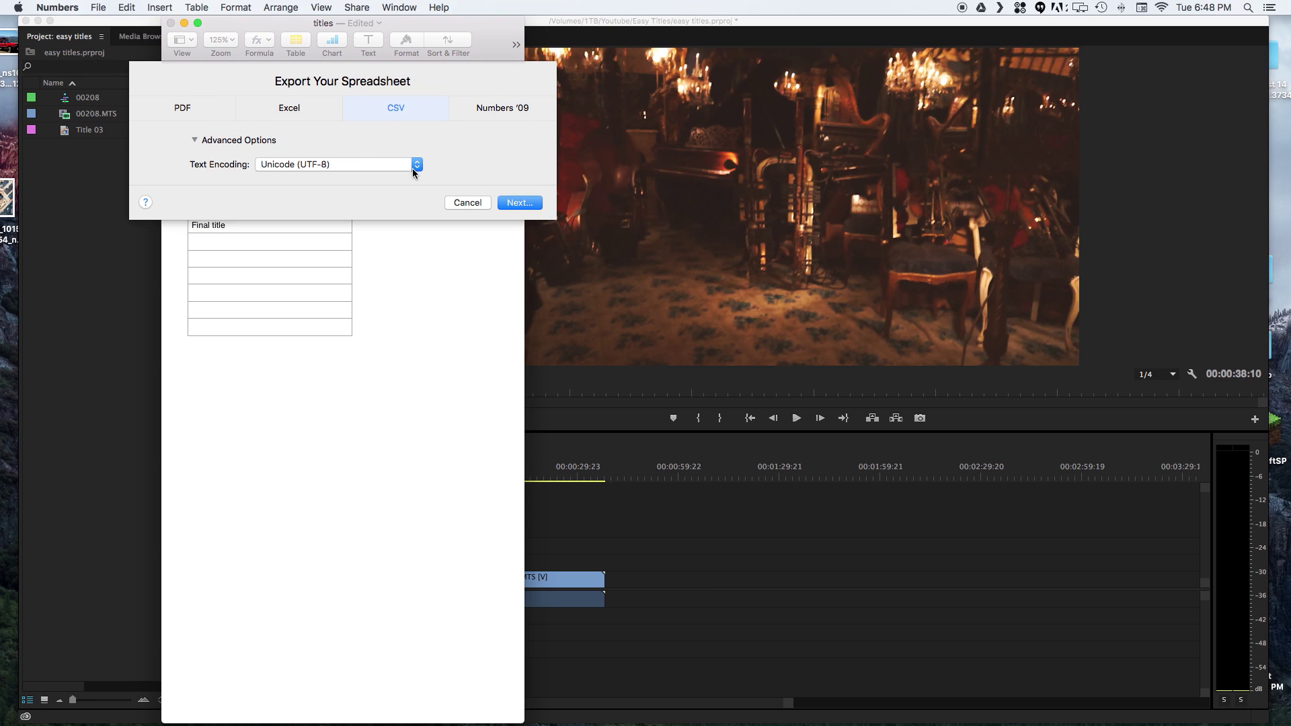
click(520, 202)
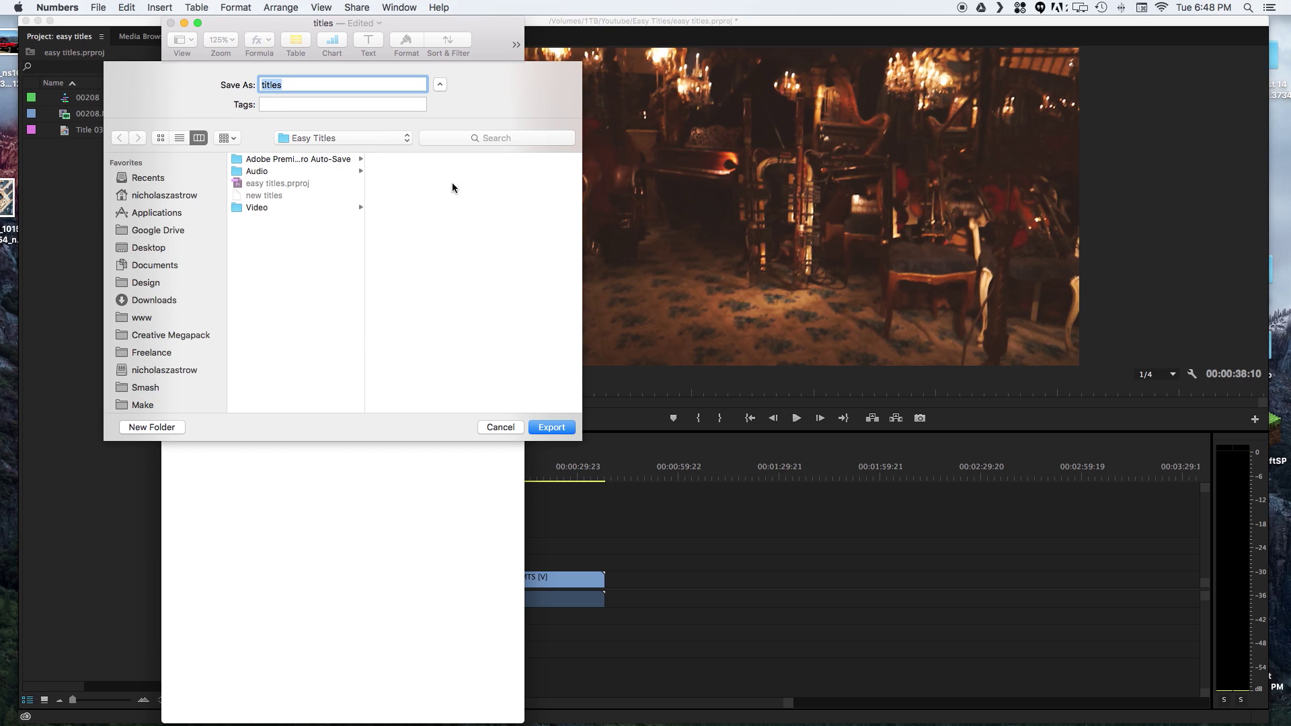
click(264, 194)
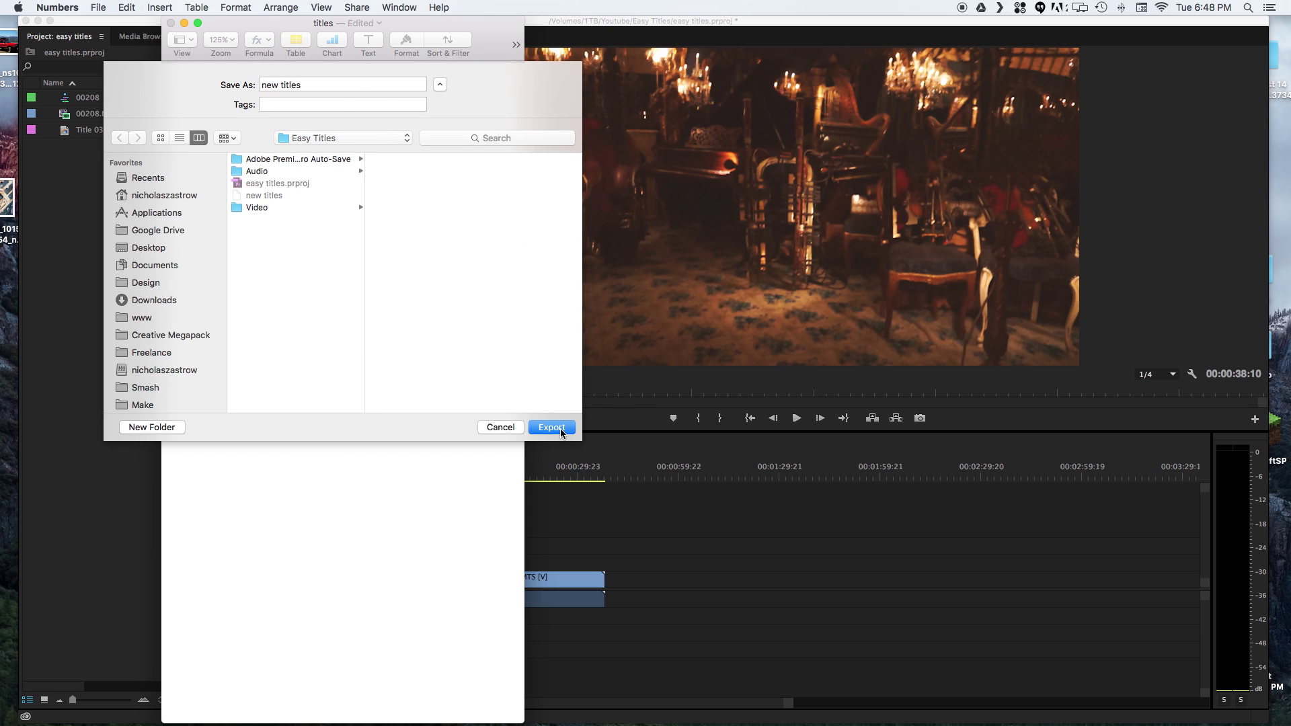
click(562, 431)
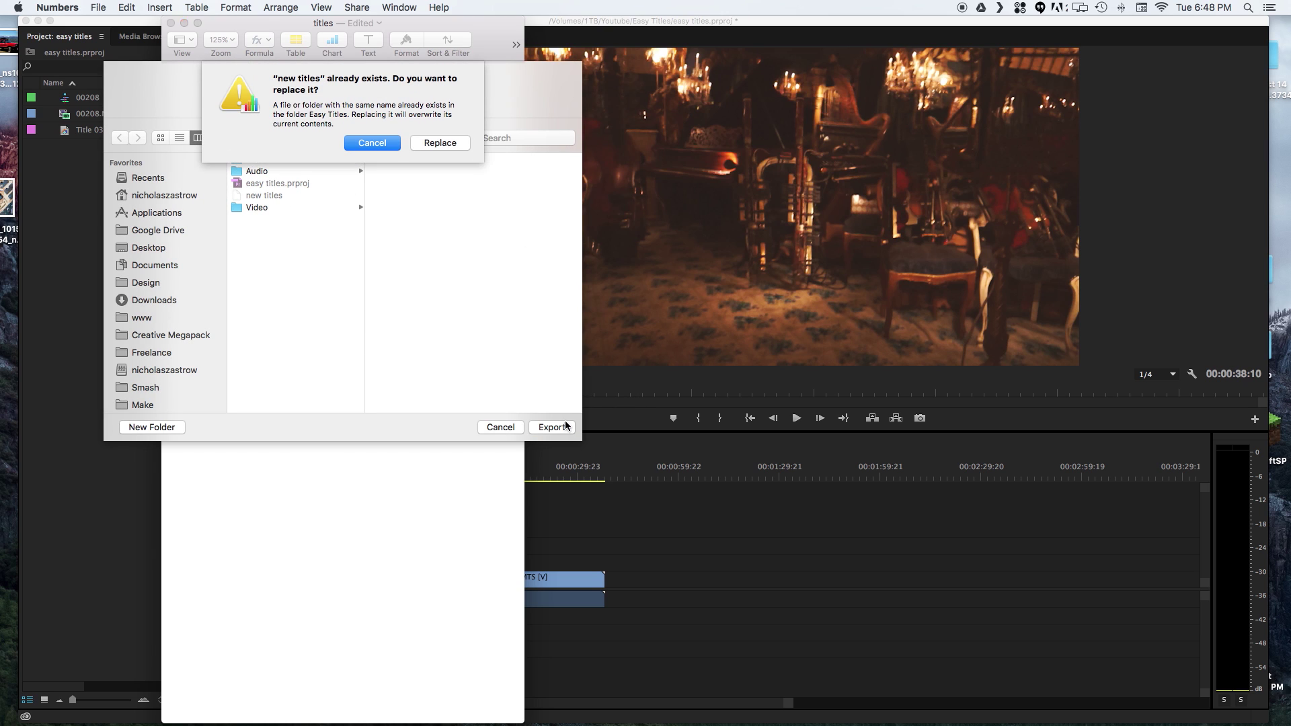
click(449, 145)
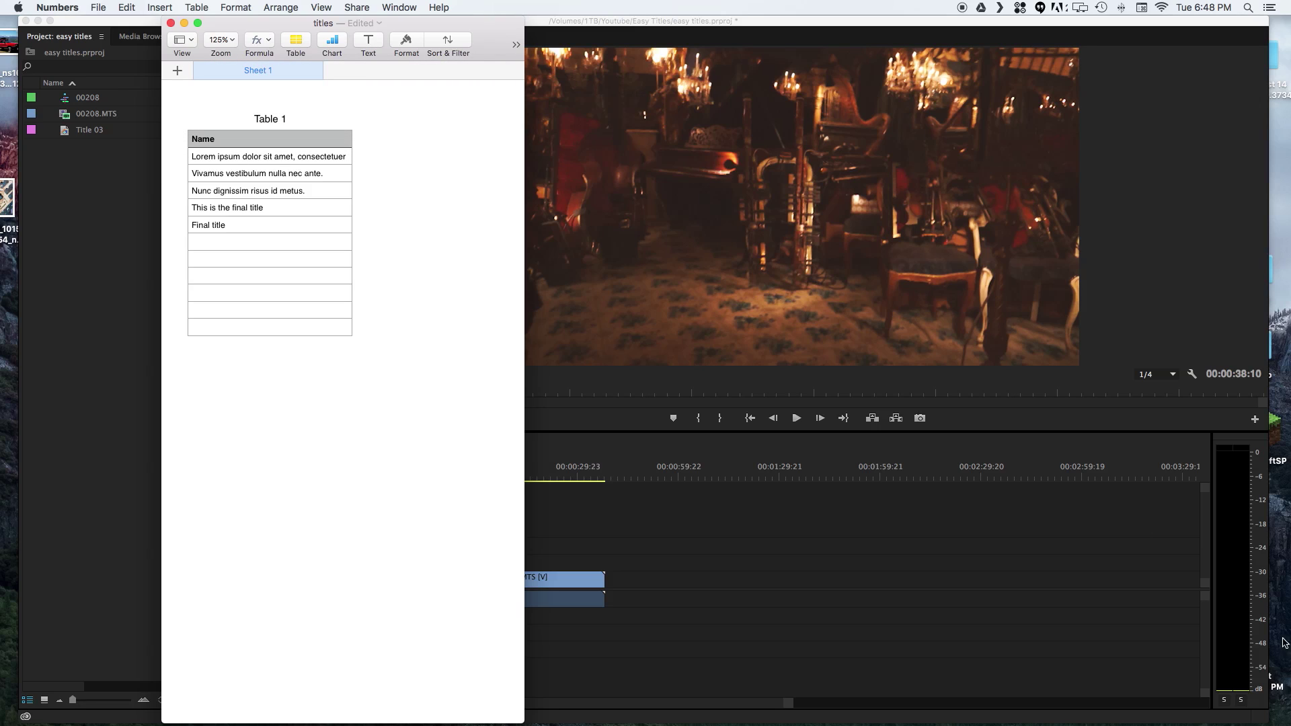
key(ctrl+Up)
click(580, 283)
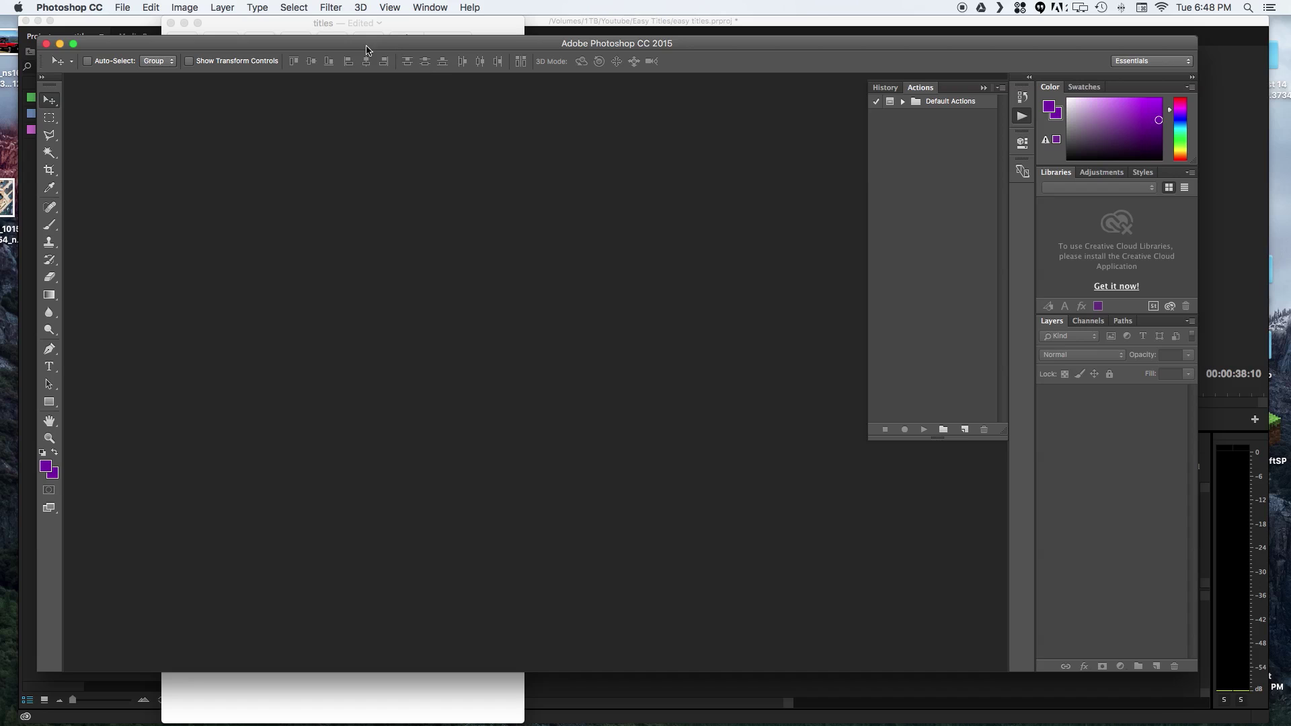
Step: Create a new HDTV 1080p document, 1920×1080 at 72 ppi, with a white background
click(126, 7)
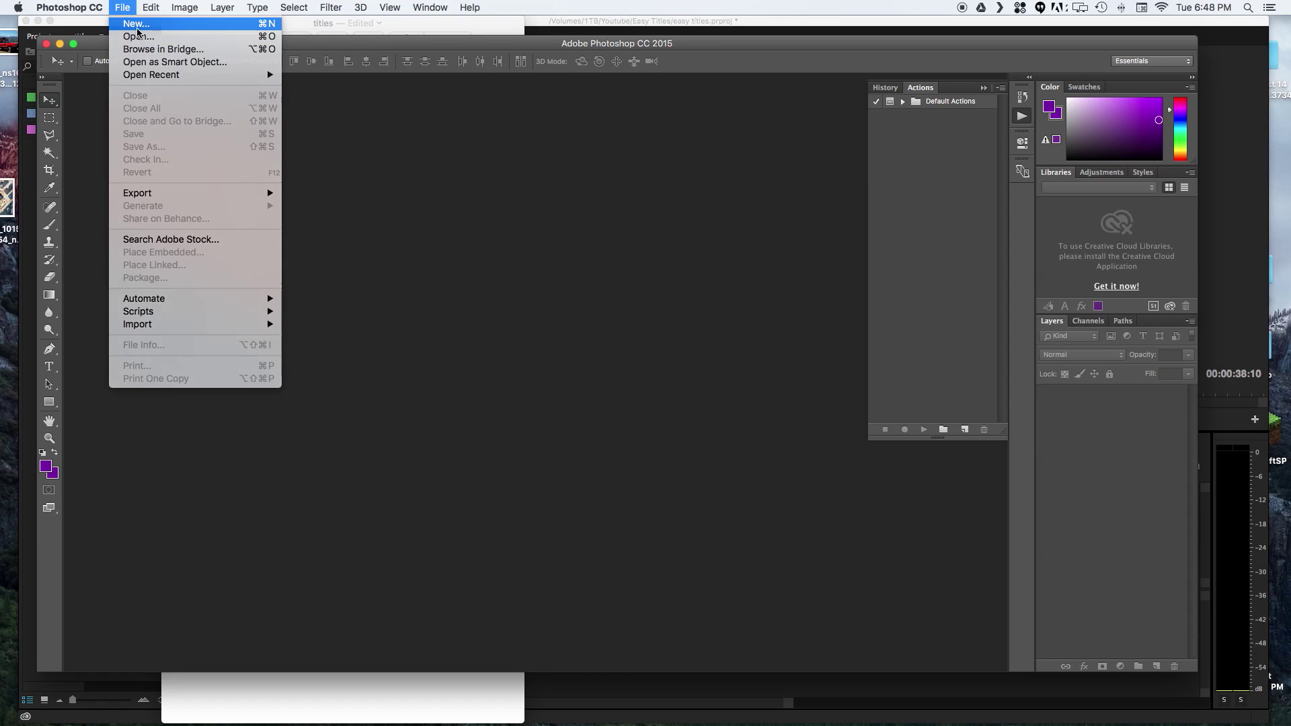
click(134, 23)
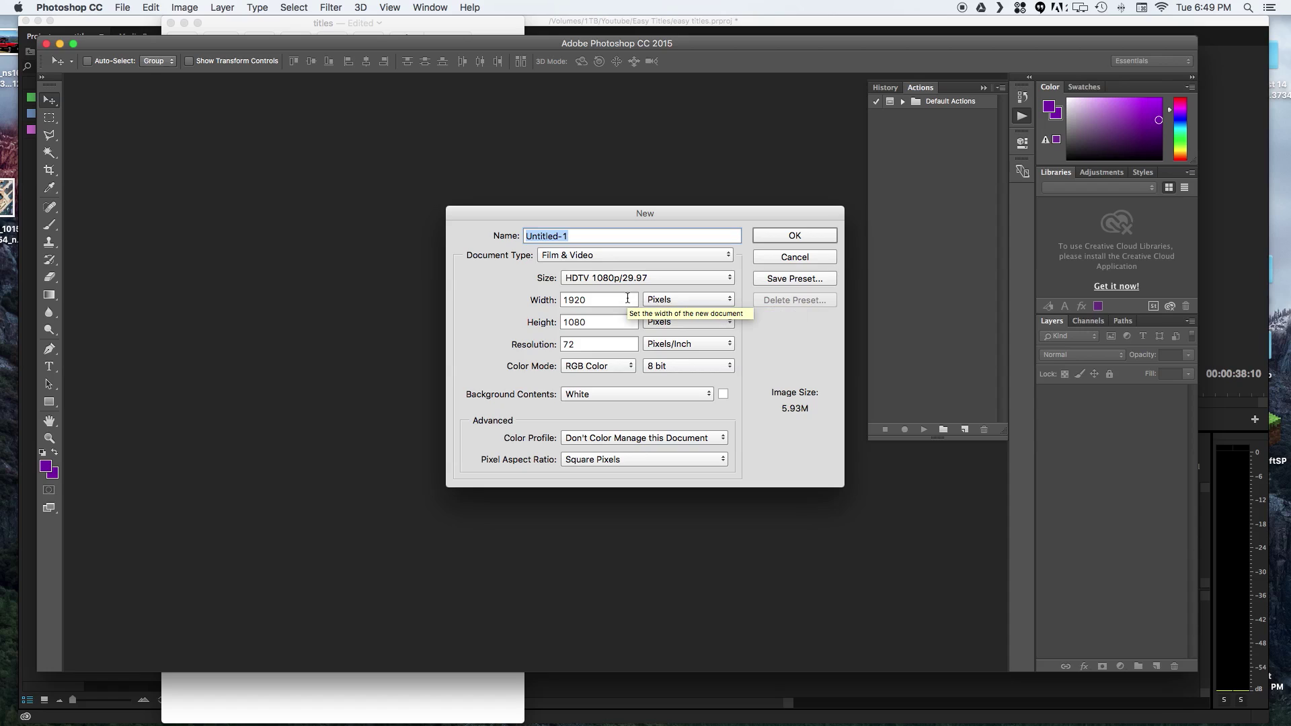
click(794, 236)
Step: Add a white 'NAME' text layer along the canvas bottom and delete the Background layer
key(t)
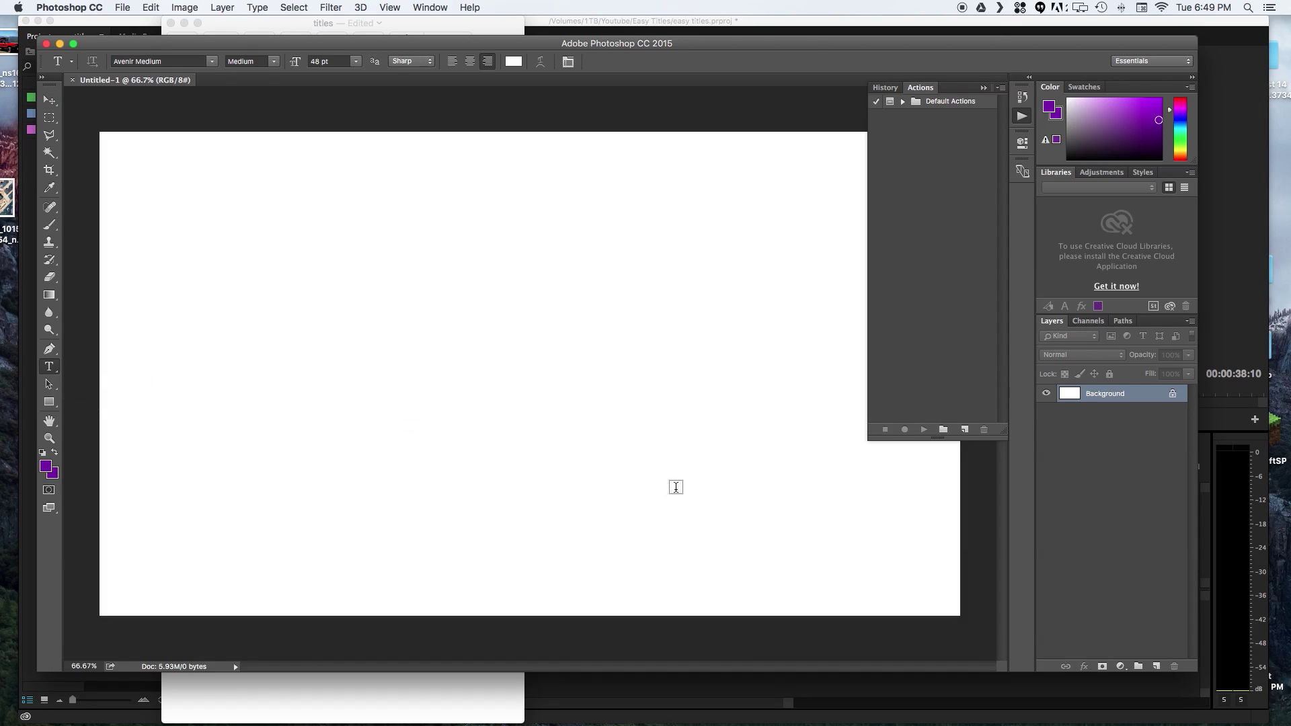
drag(936, 512, 129, 591)
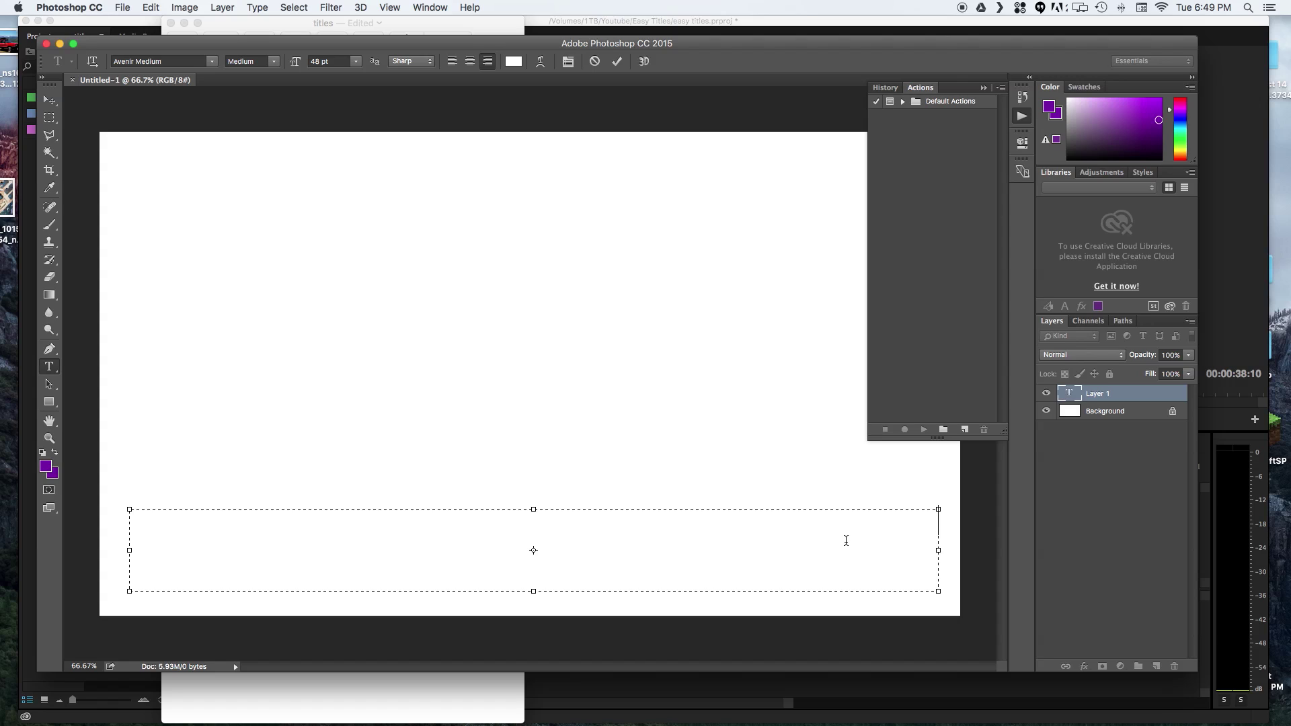
click(1118, 475)
drag(1130, 418, 1171, 667)
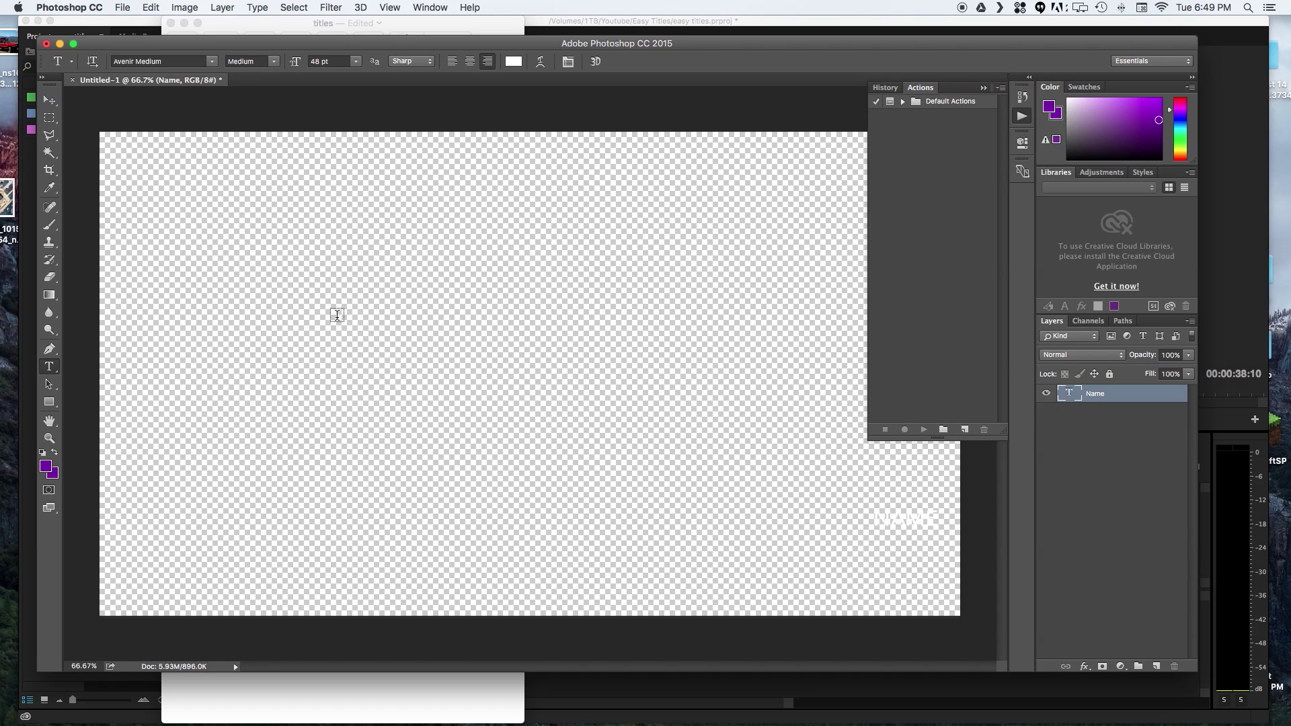
Step: Give the NAME text a drop shadow with distance reduced from 4 to 2
click(1083, 666)
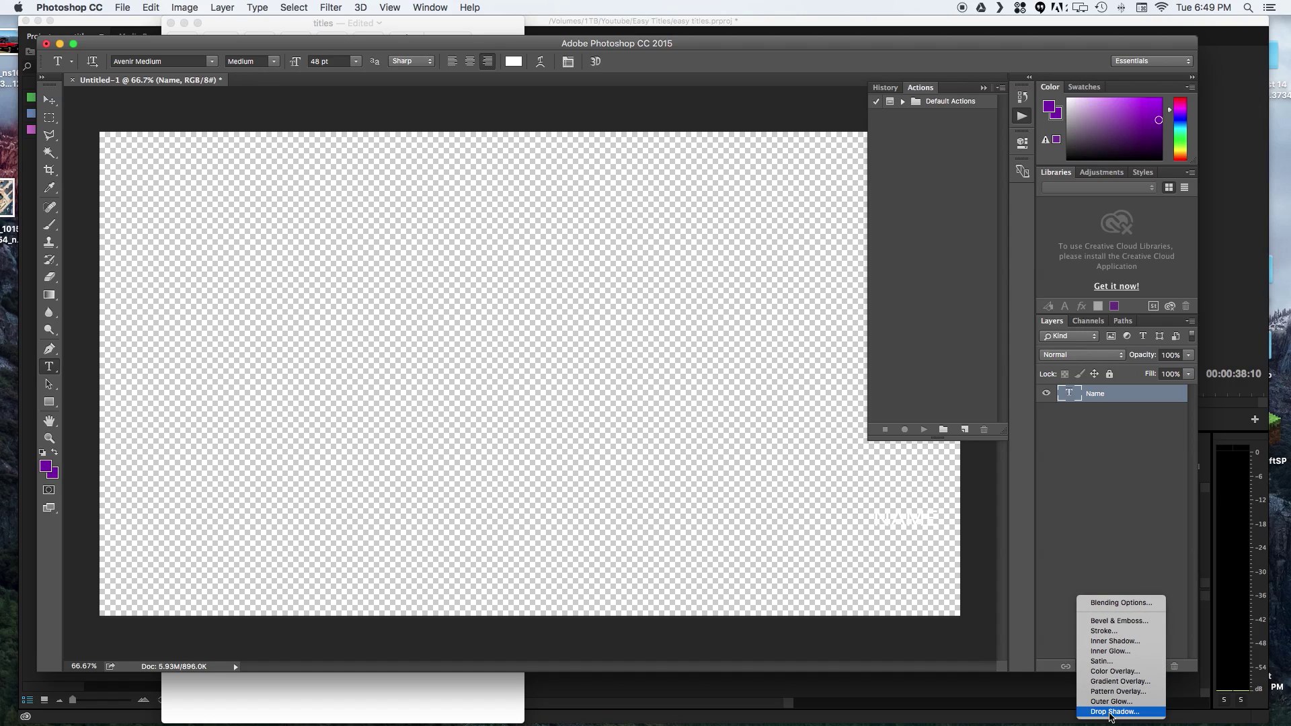
click(1110, 712)
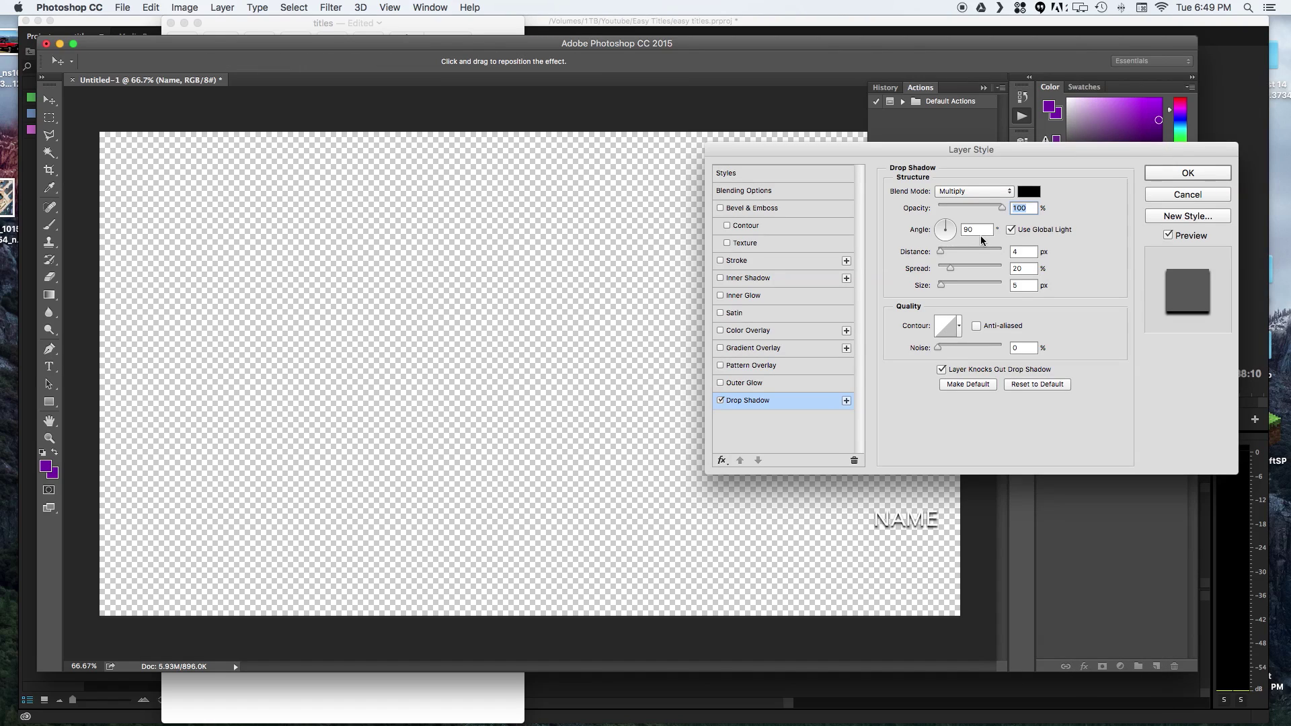
drag(941, 252, 939, 253)
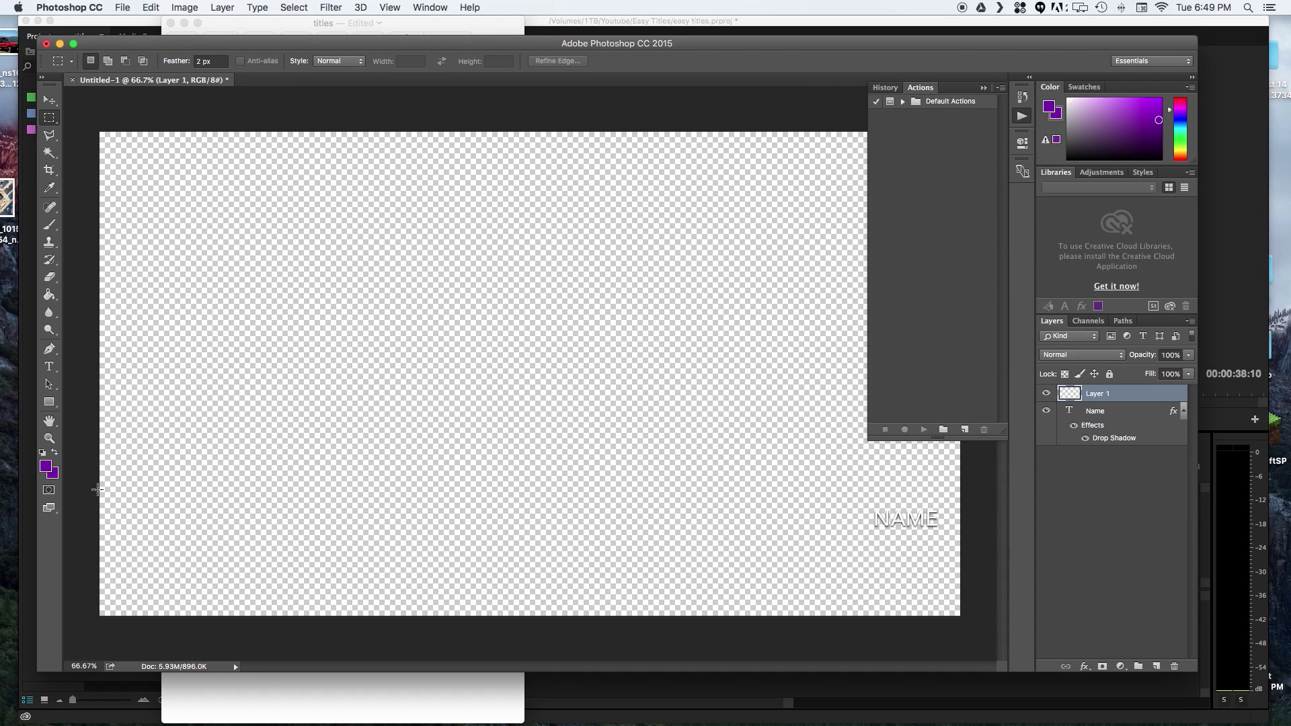
Step: Fill a strip across the canvas bottom with purple and move that layer below the text
drag(99, 491, 991, 607)
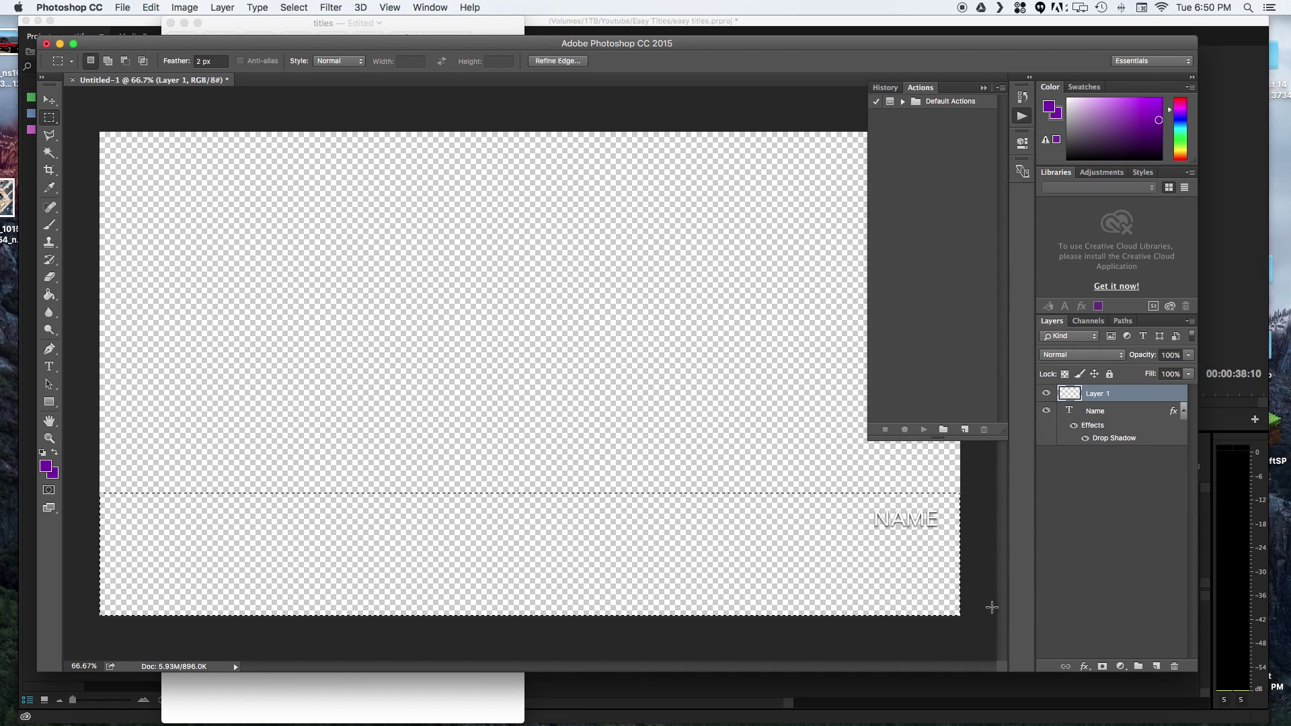
click(49, 295)
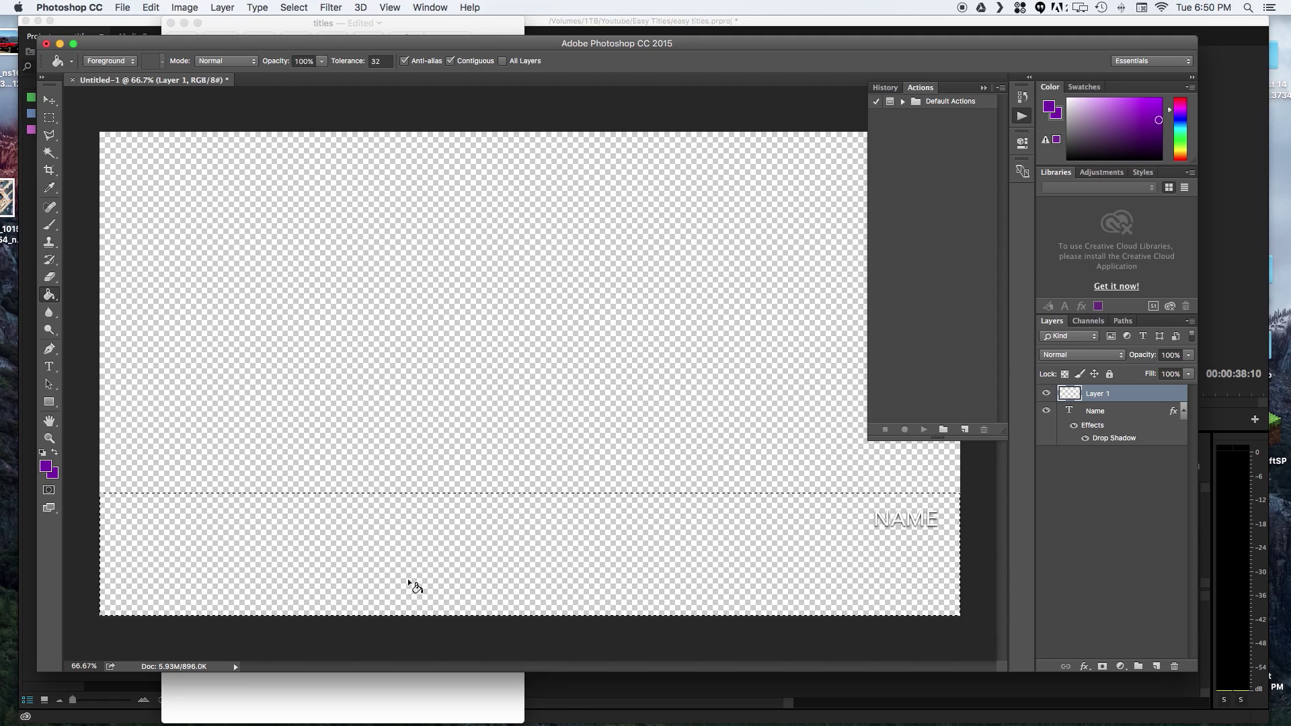
click(407, 578)
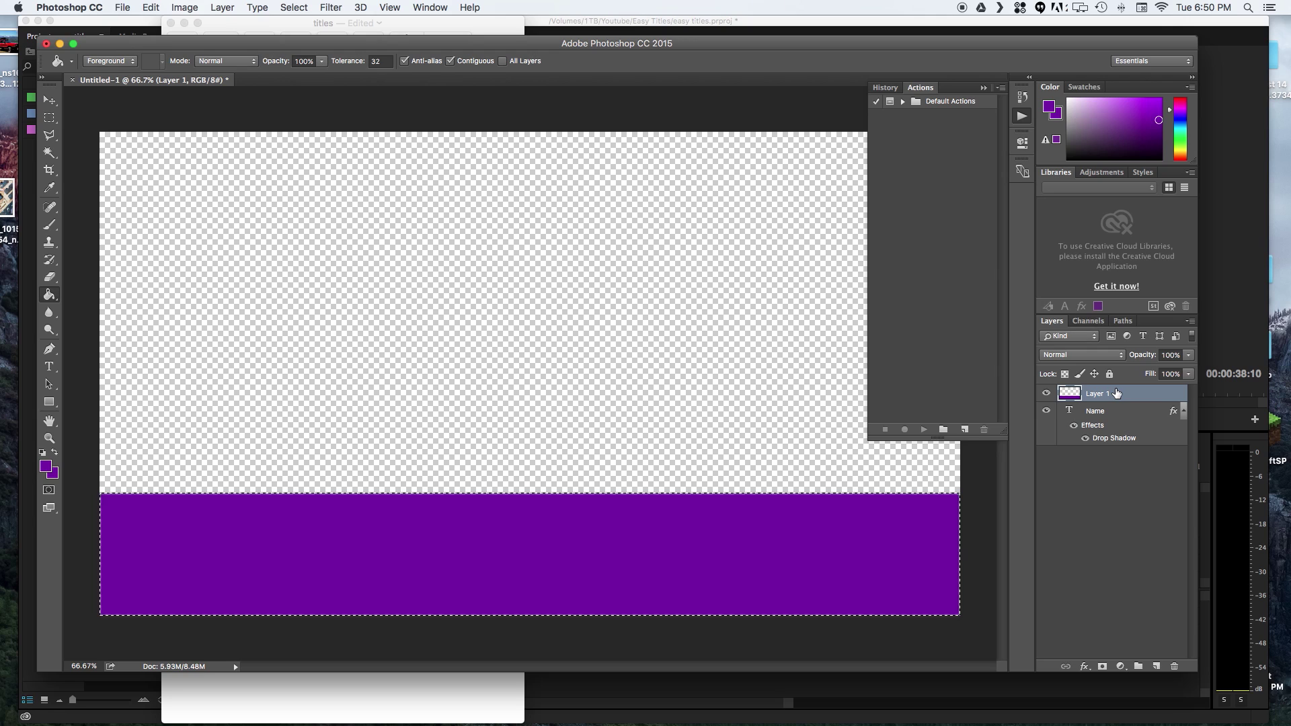
drag(1116, 393, 1116, 449)
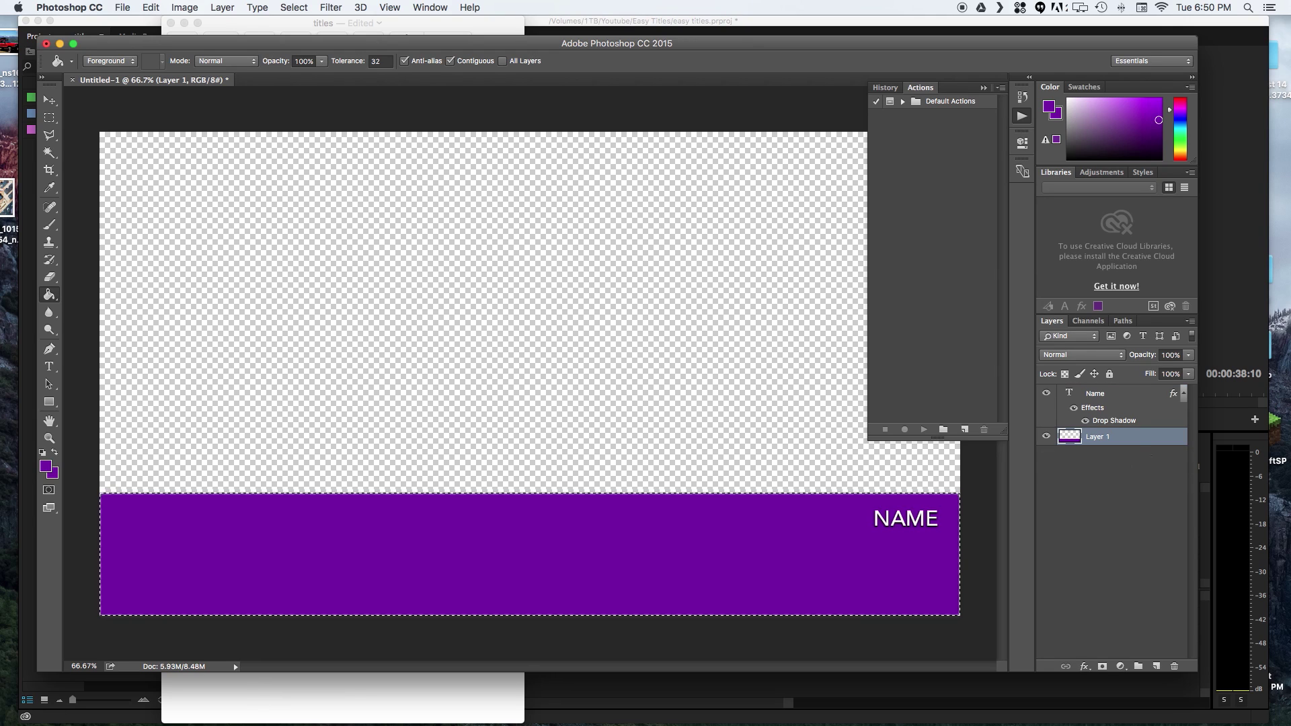
Step: Select the Name text layer with the Move tool
click(51, 100)
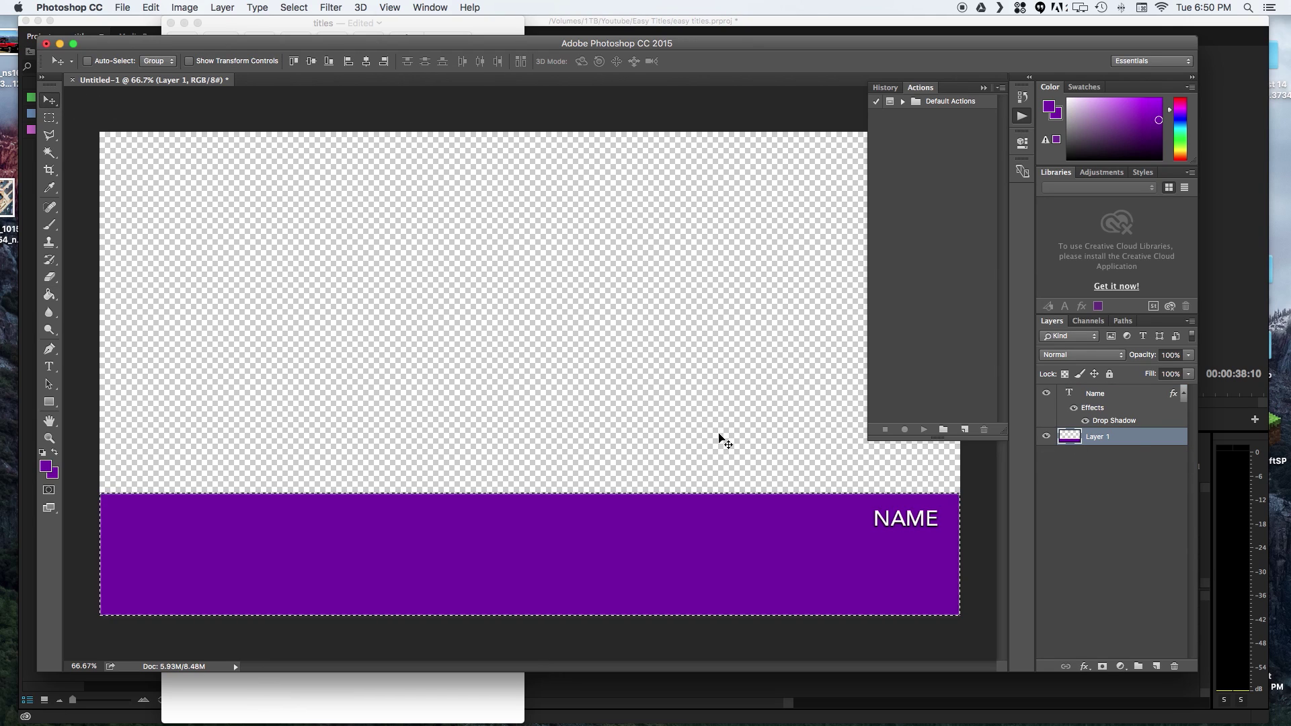
click(1118, 399)
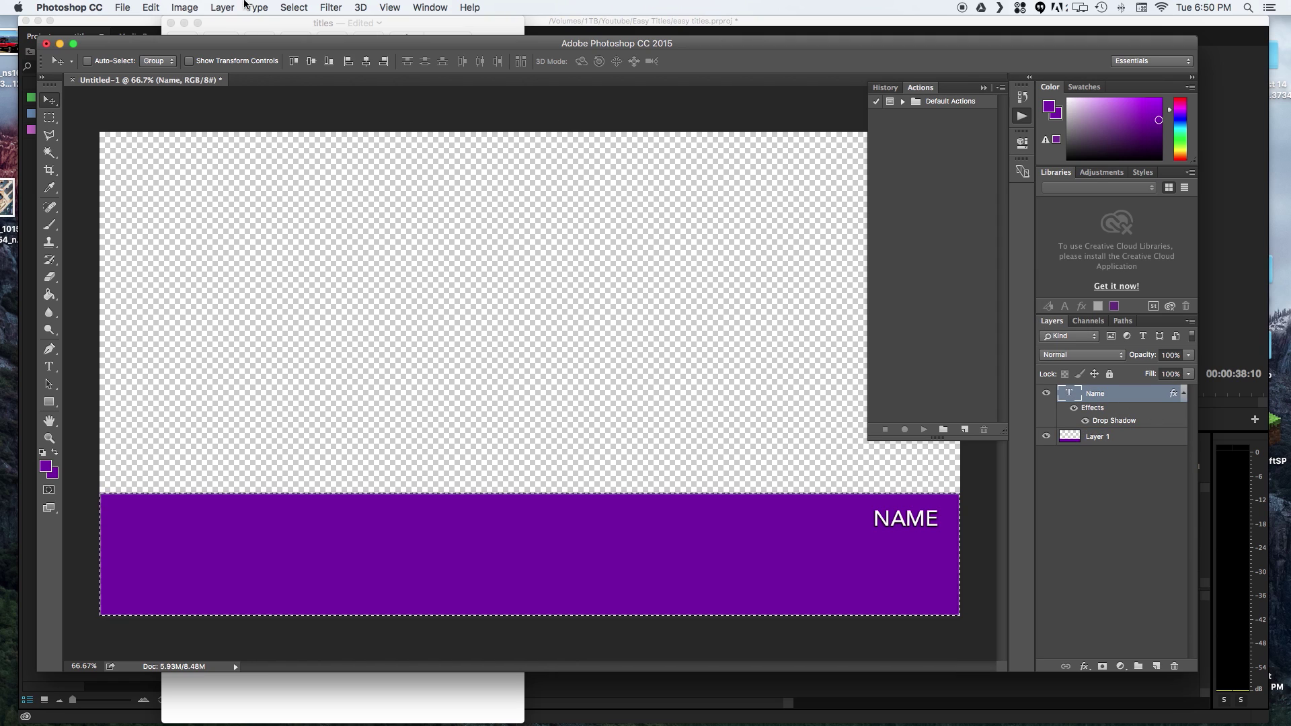
click(184, 7)
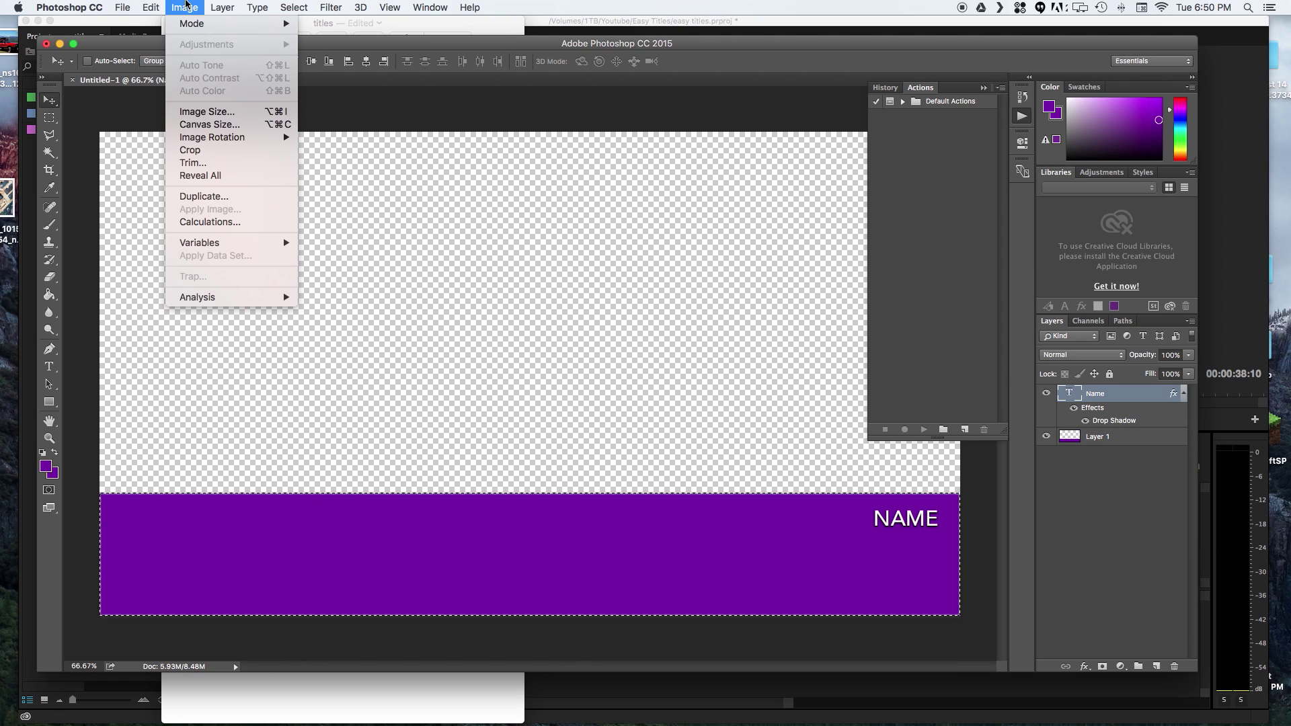
Step: Define a Text Replacement variable named 'Name' on the Name layer
mouse_move(252, 244)
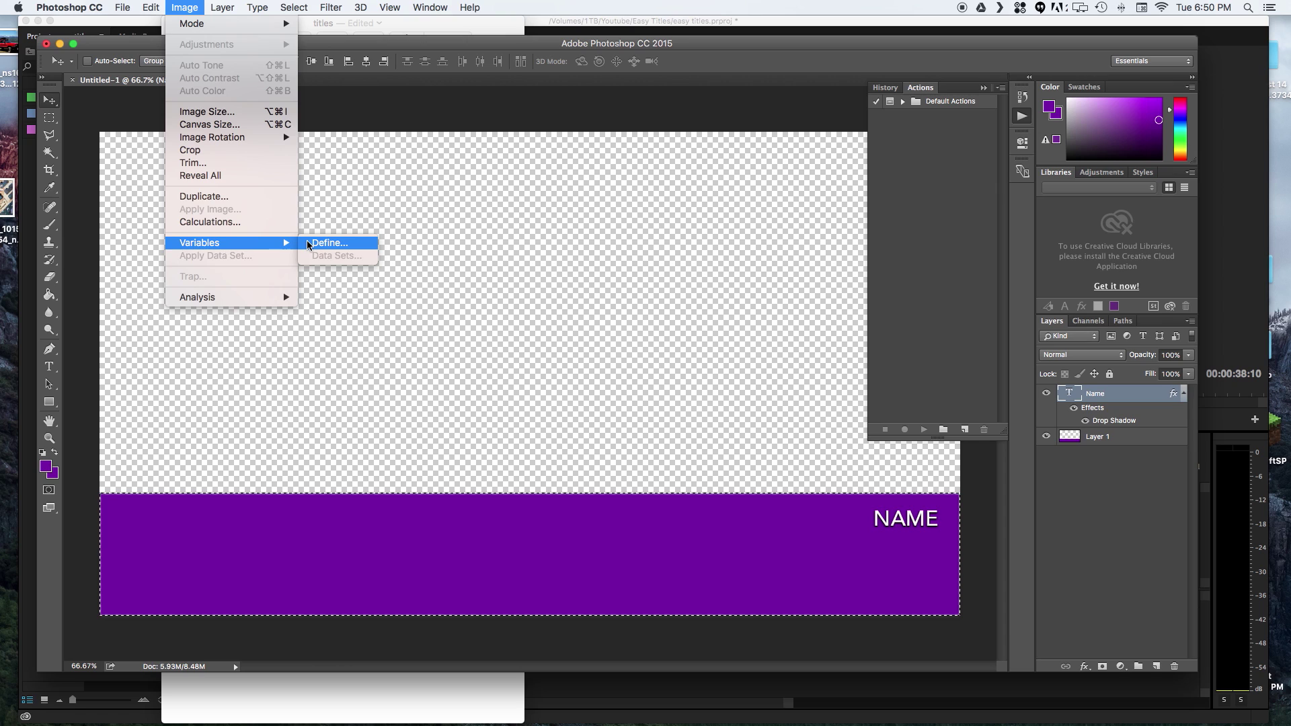
click(326, 242)
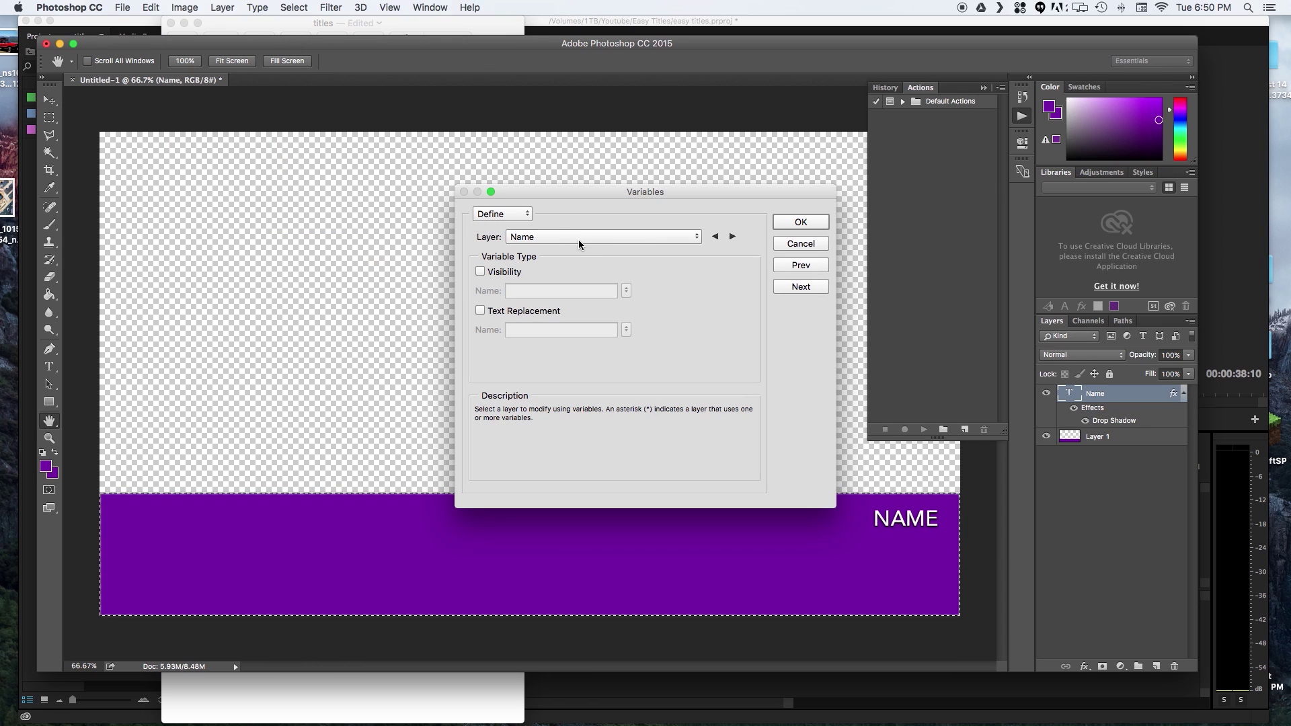
click(578, 239)
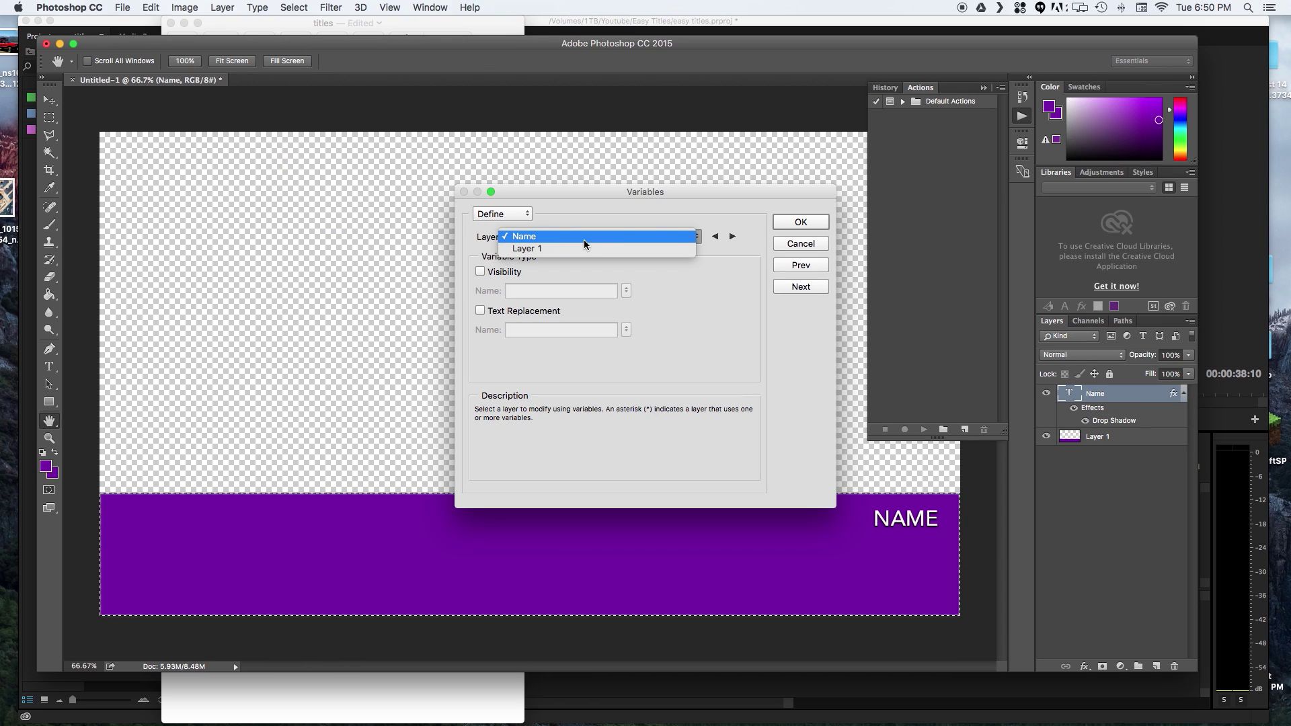
click(627, 240)
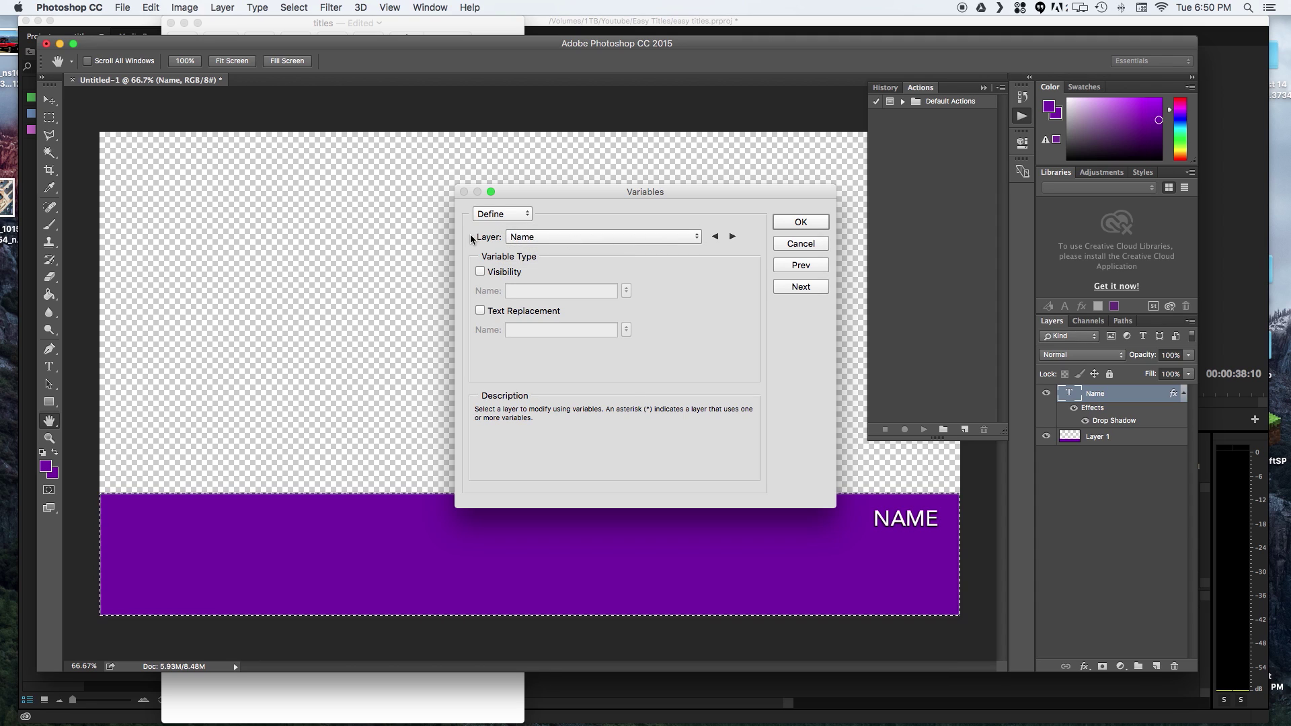
click(499, 315)
double_click(531, 332)
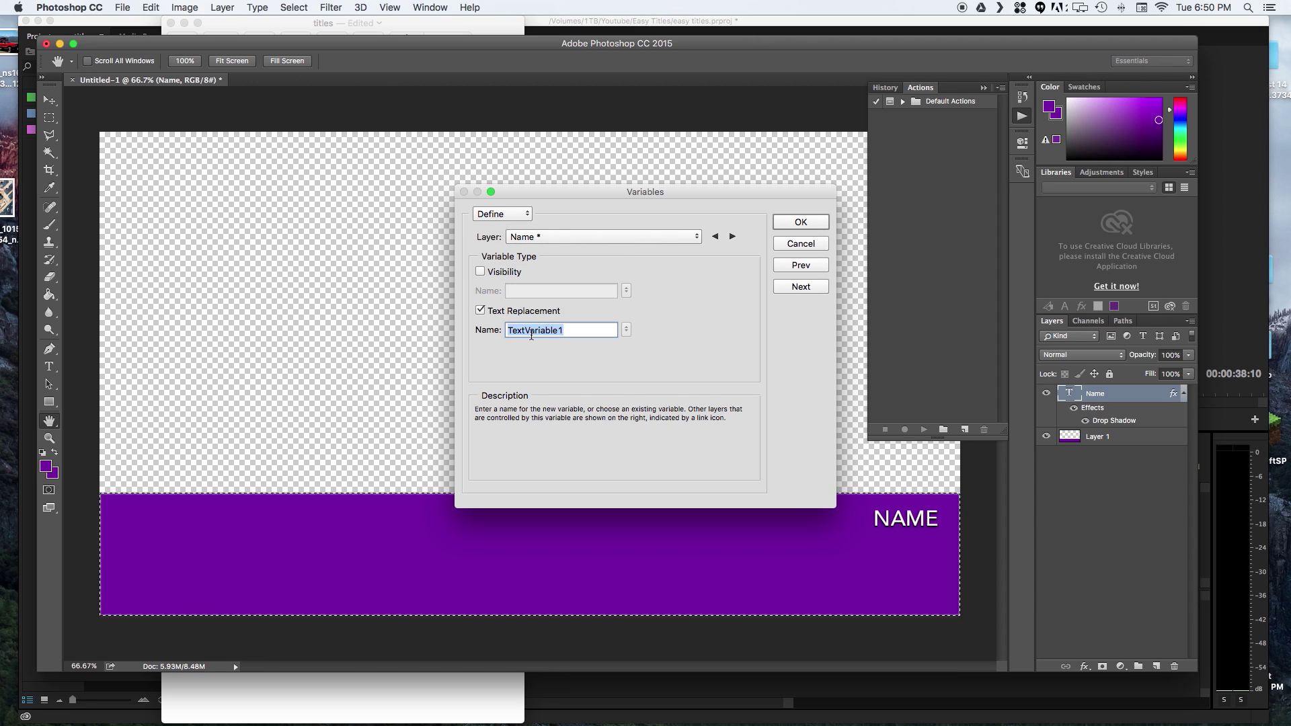
text(Name)
Step: Check the Numbers titles table, then return to Photoshop's Variables dialog
key(ctrl+Up)
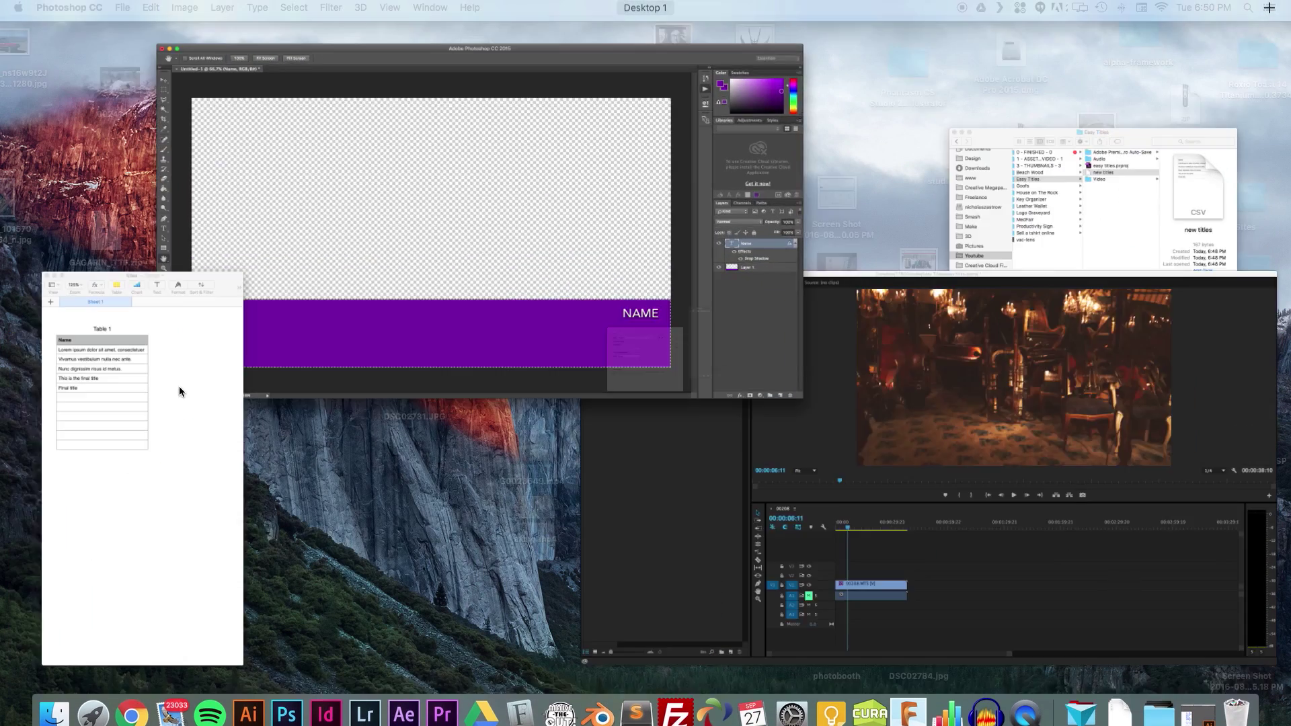
click(179, 388)
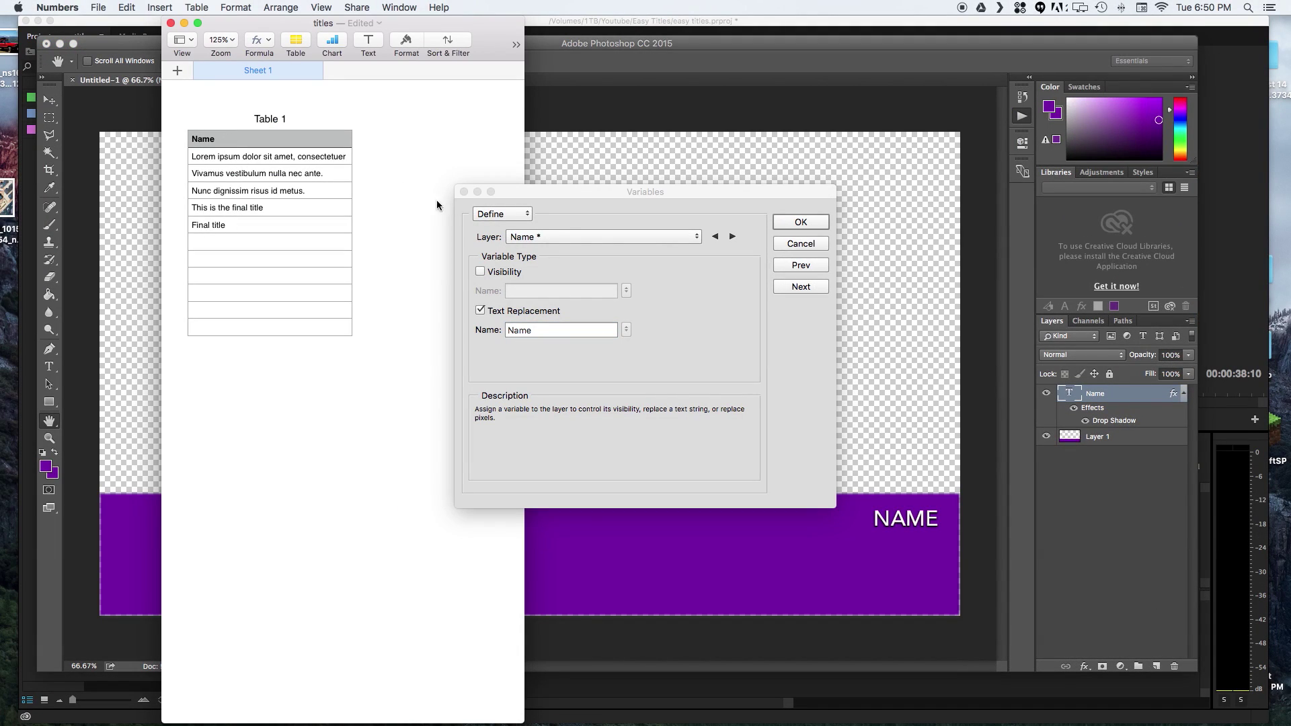
click(702, 296)
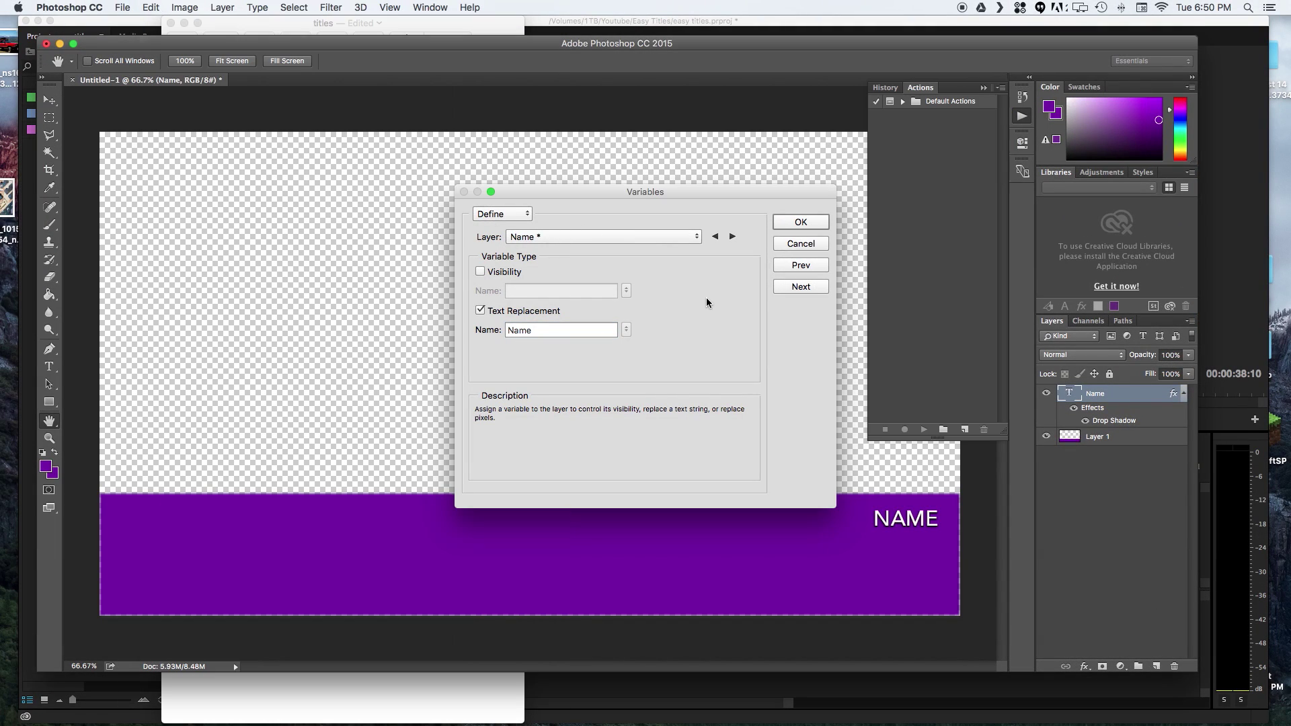
Step: Switch to Data Sets and create a first data set for the Name variable
click(814, 289)
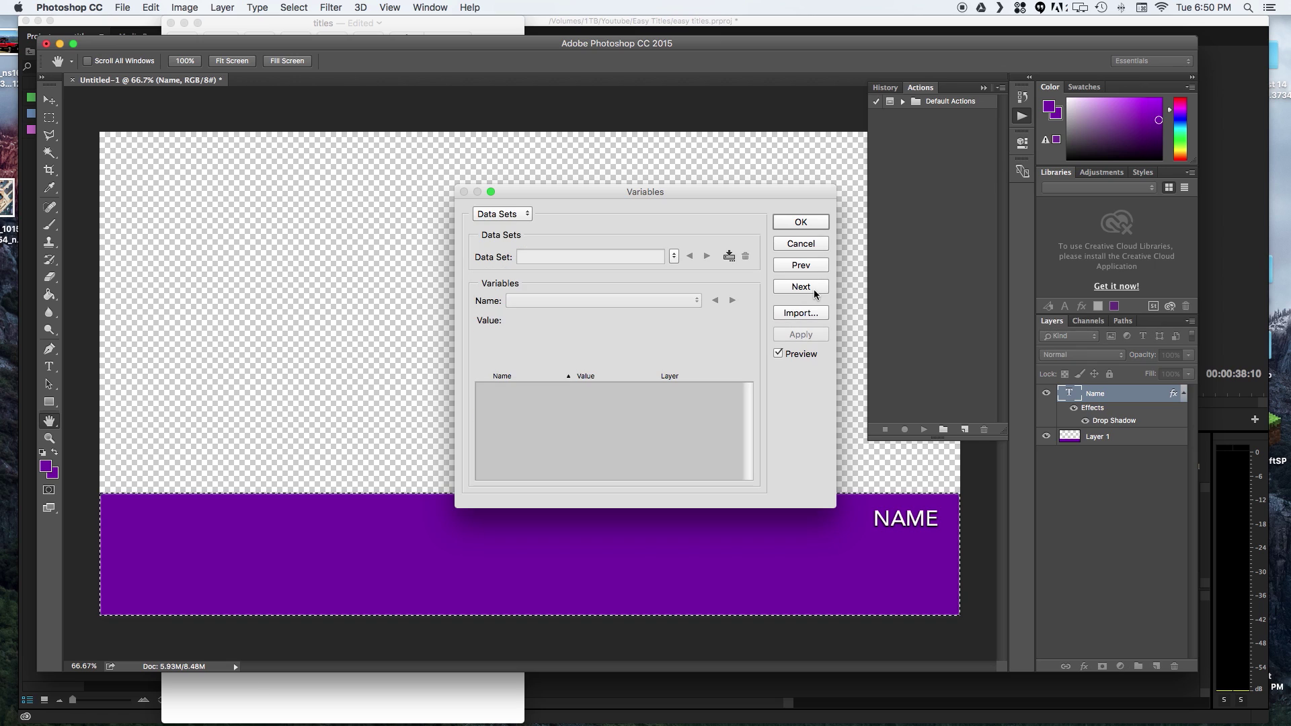
click(728, 257)
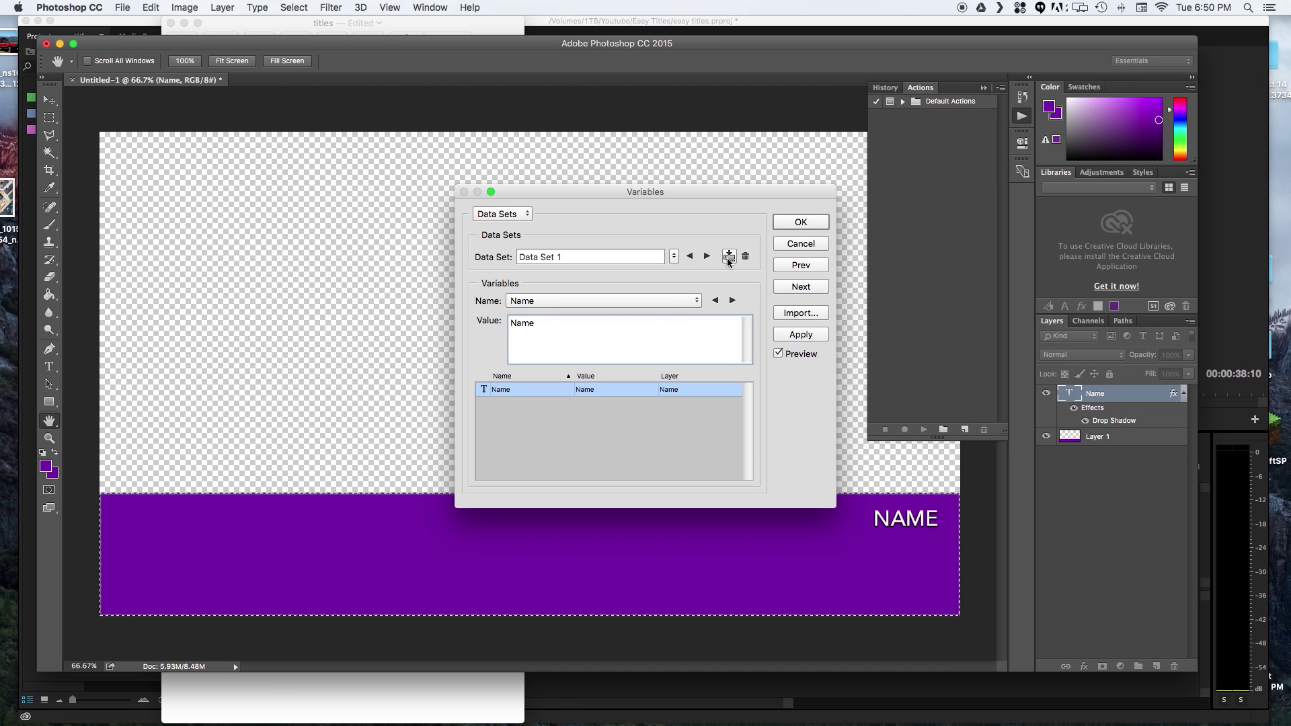
click(532, 323)
Step: Import new titles.csv as data sets and apply the first entry to the title text
click(813, 313)
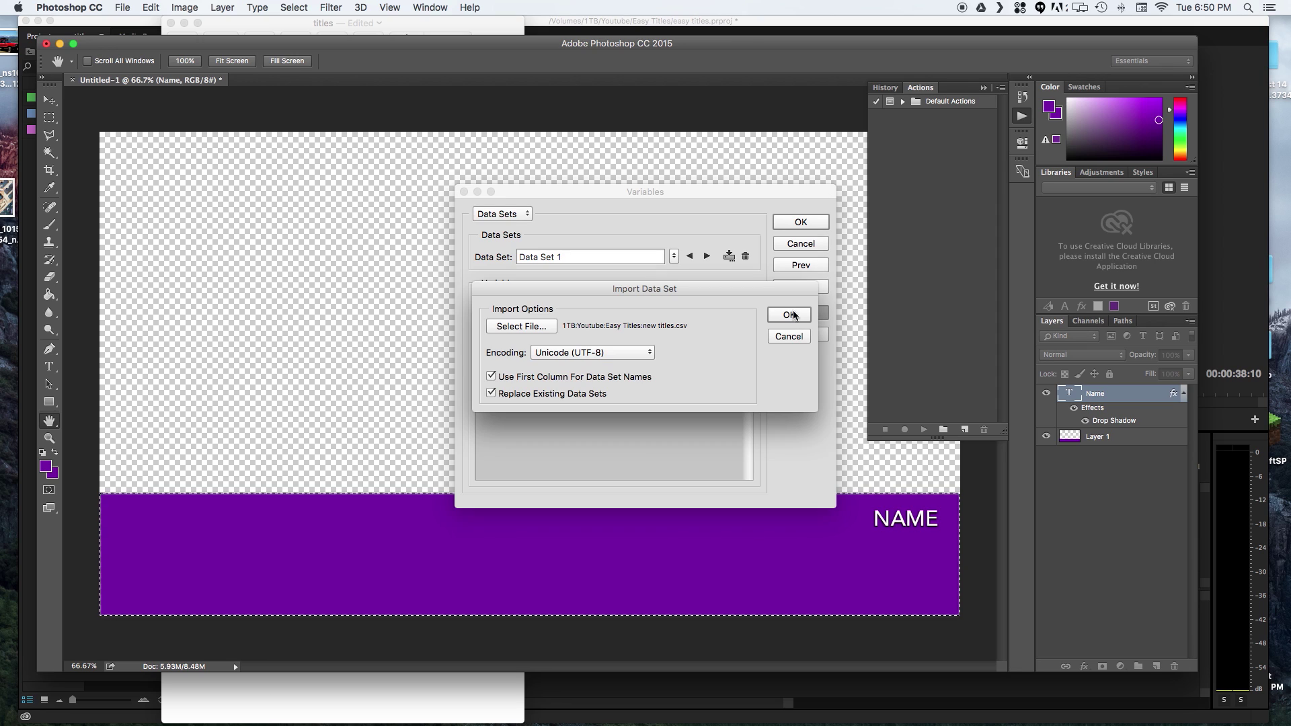
click(535, 326)
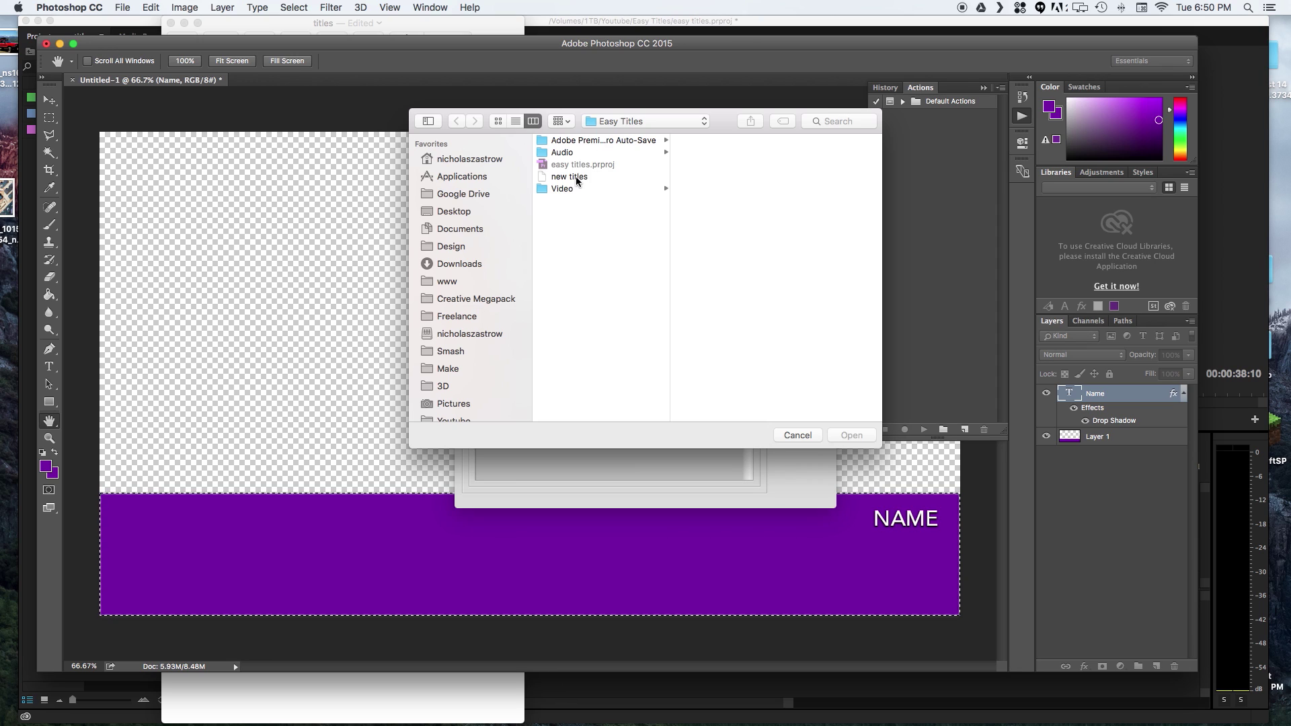
click(576, 179)
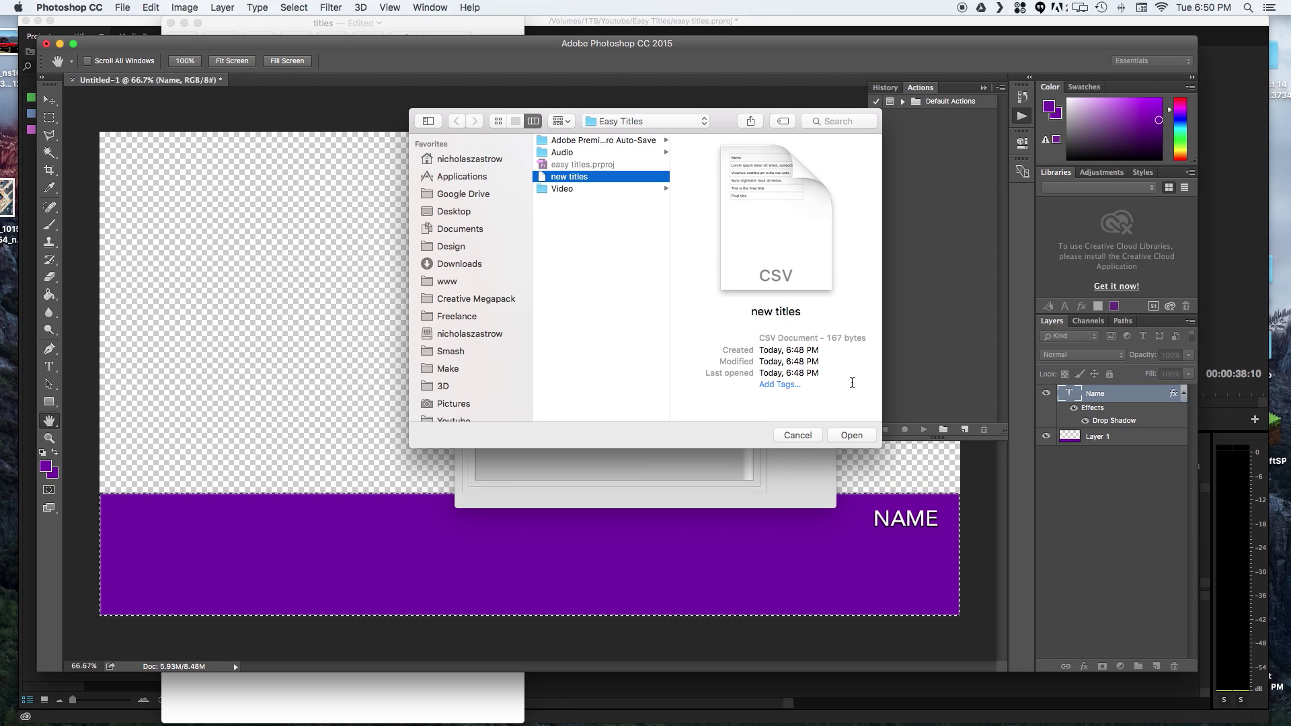
click(848, 435)
click(788, 318)
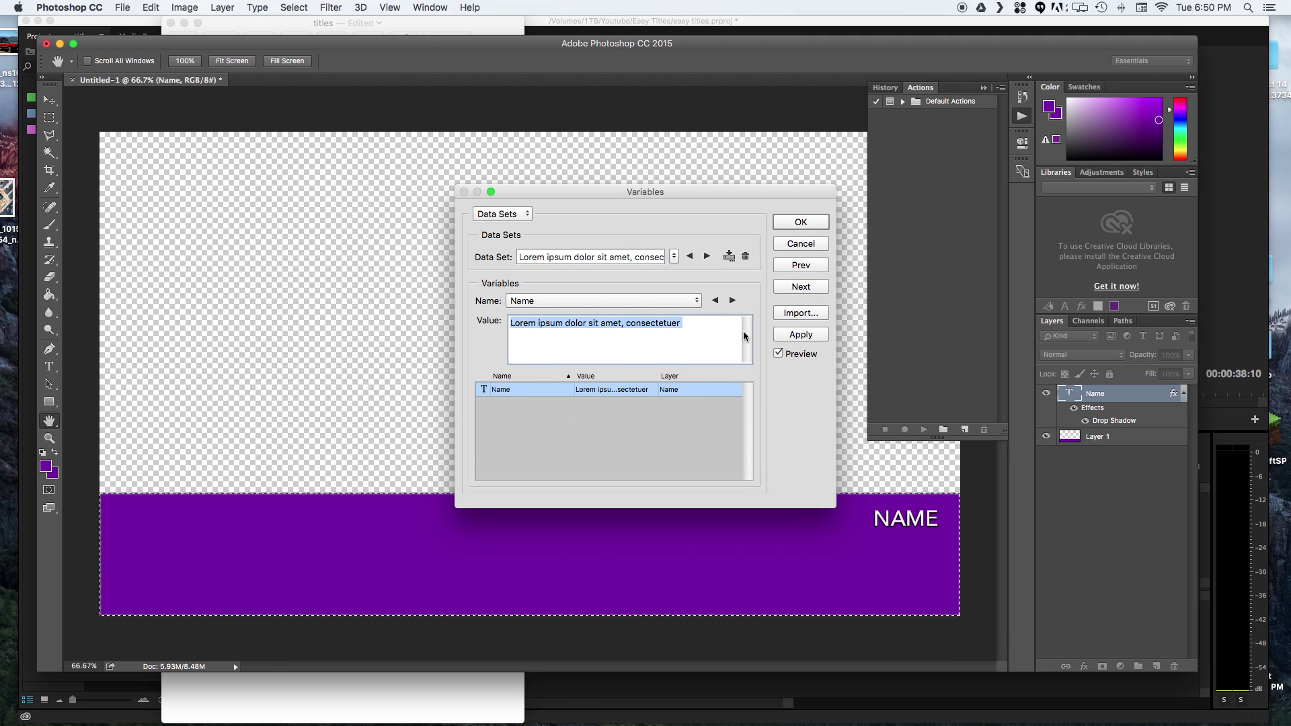
click(800, 334)
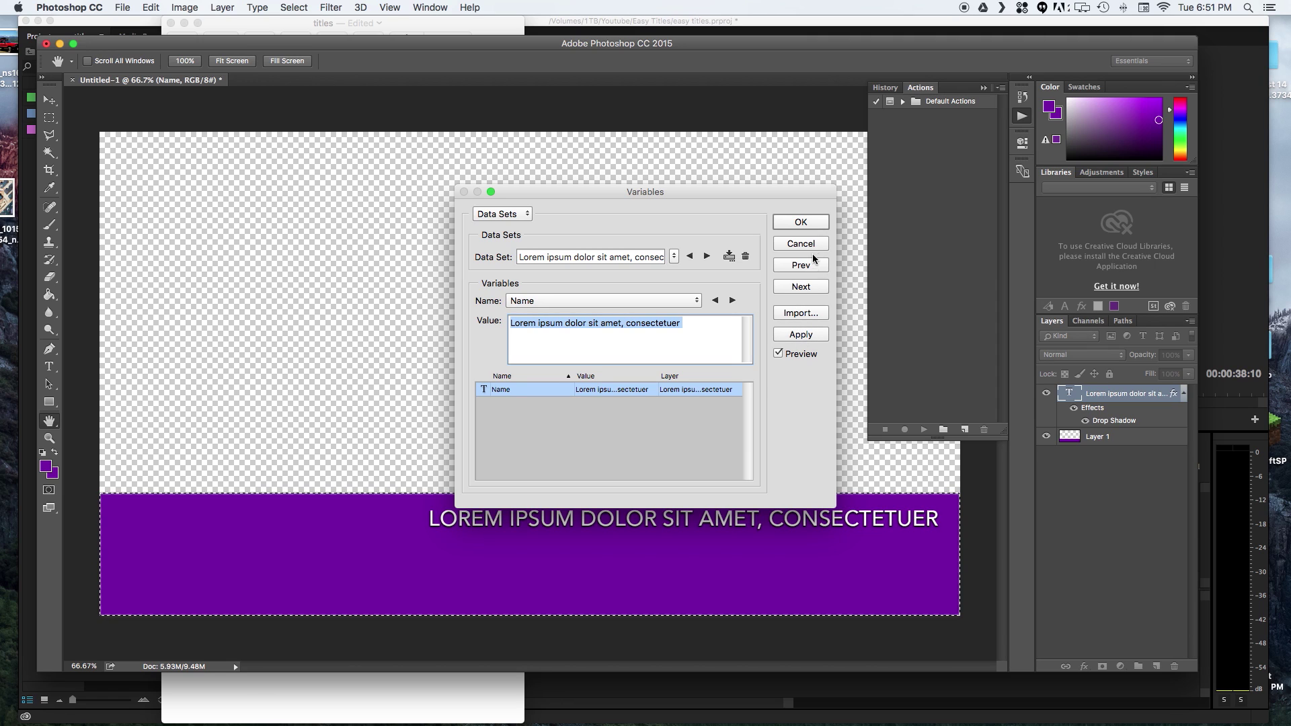
click(800, 222)
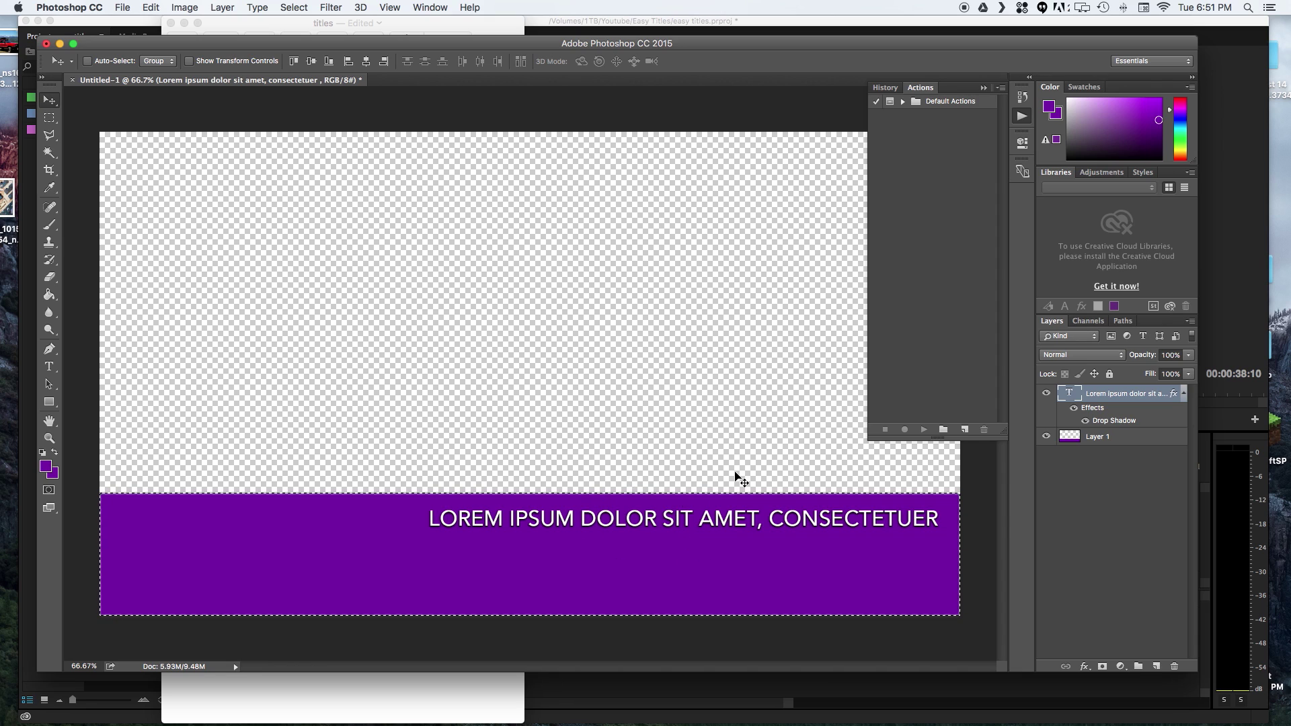
Step: Lower Layer 1's opacity to 57% to make the purple band translucent
click(1119, 444)
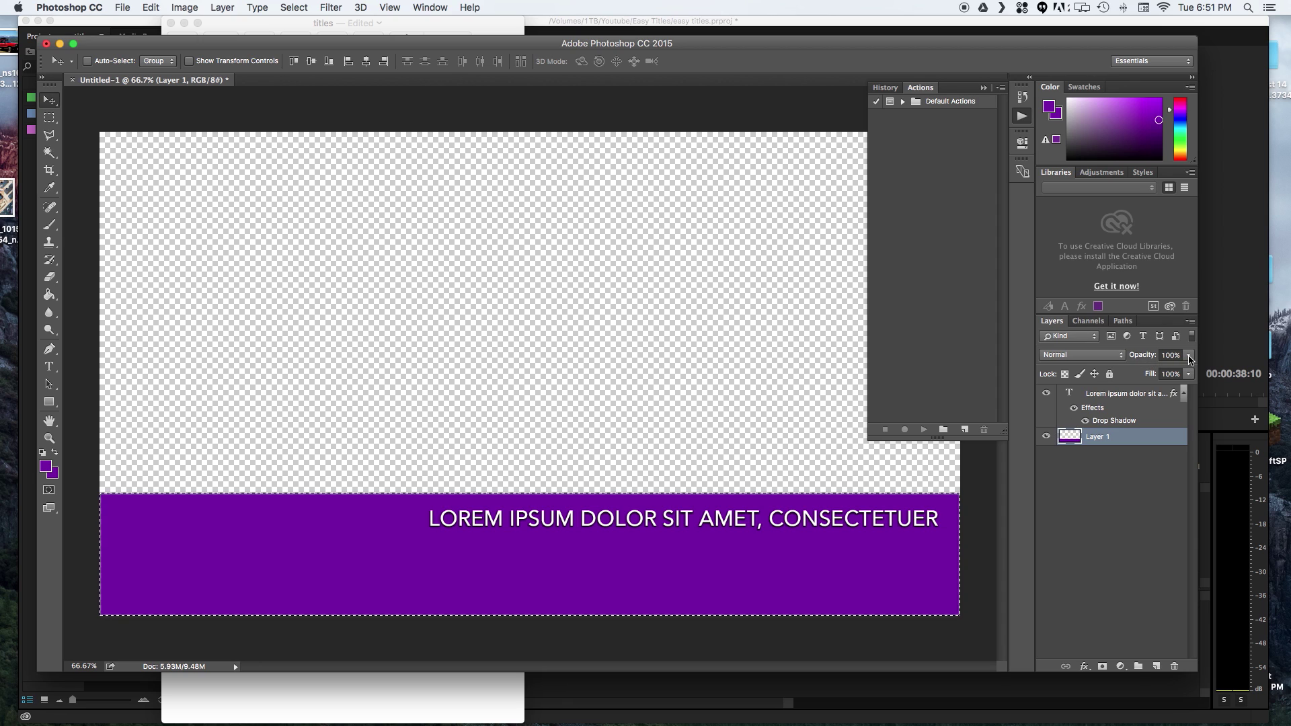
drag(1190, 358, 1164, 371)
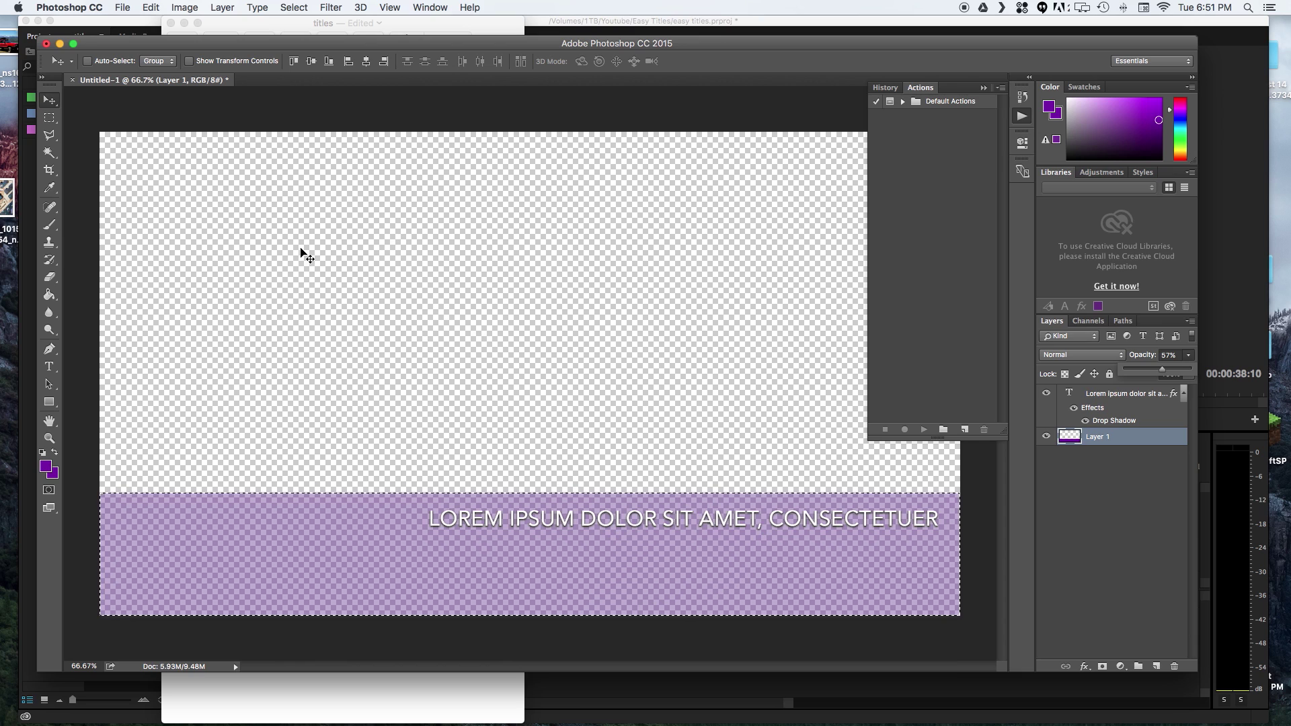
Step: Export all data sets to Easy Titles as .psd files named number plus 'easy titles'
click(129, 7)
mouse_move(177, 328)
mouse_move(206, 197)
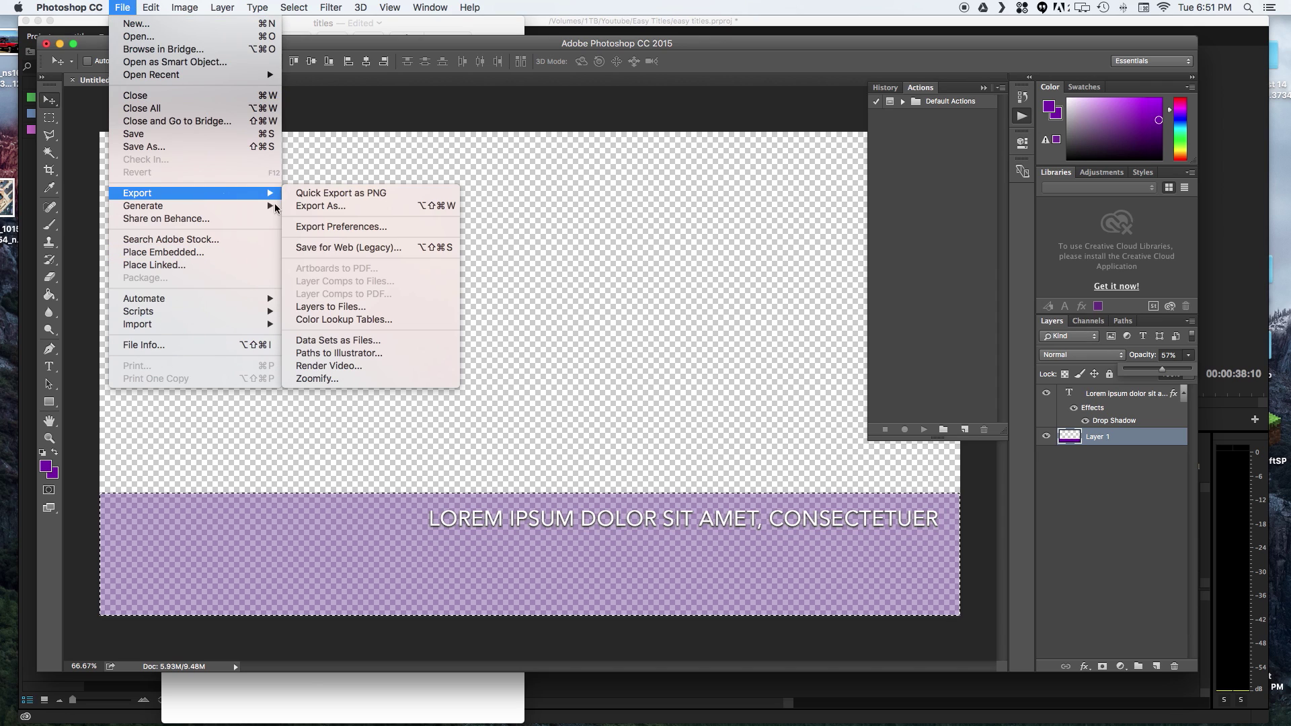
click(416, 345)
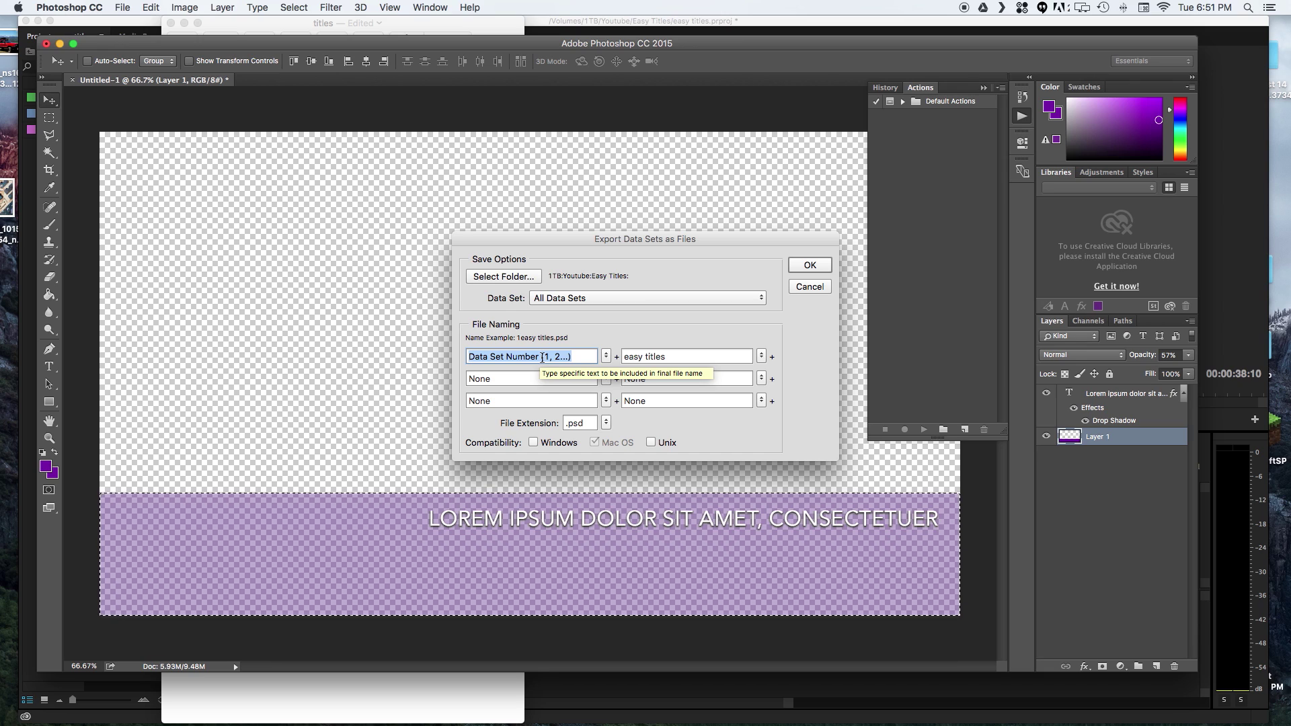
click(810, 265)
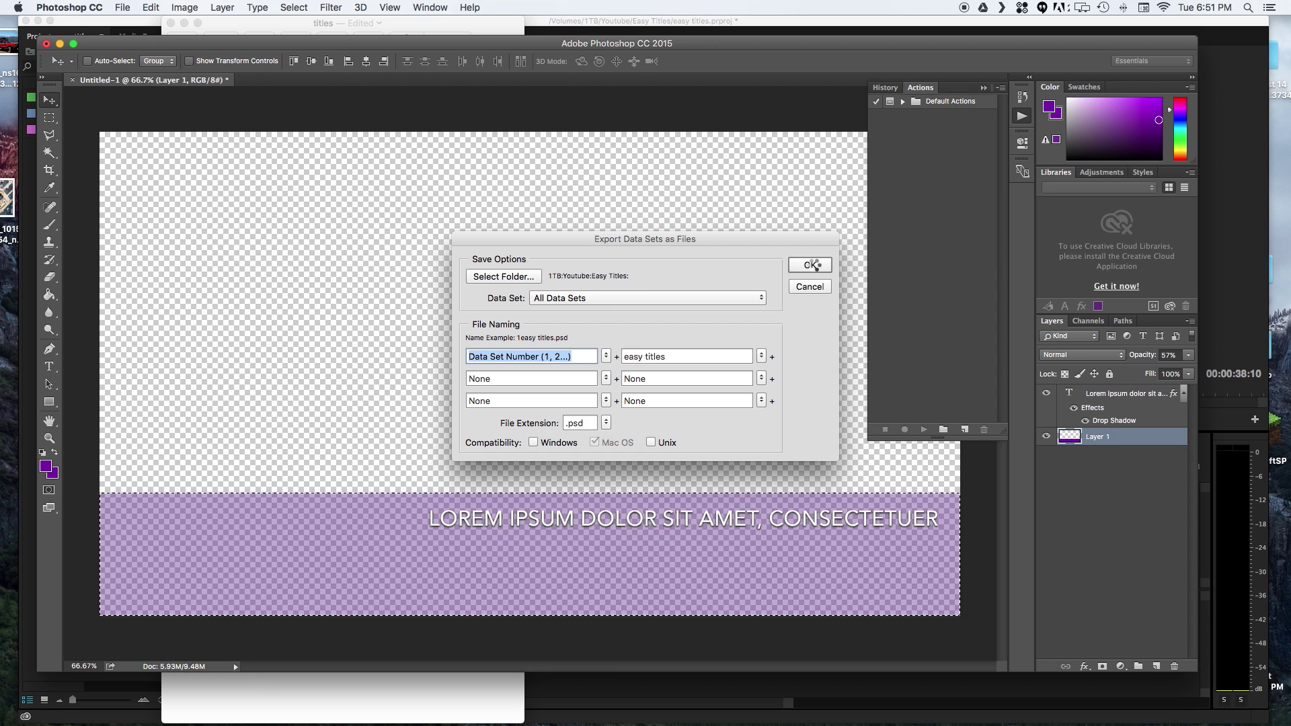
key(ctrl+Up)
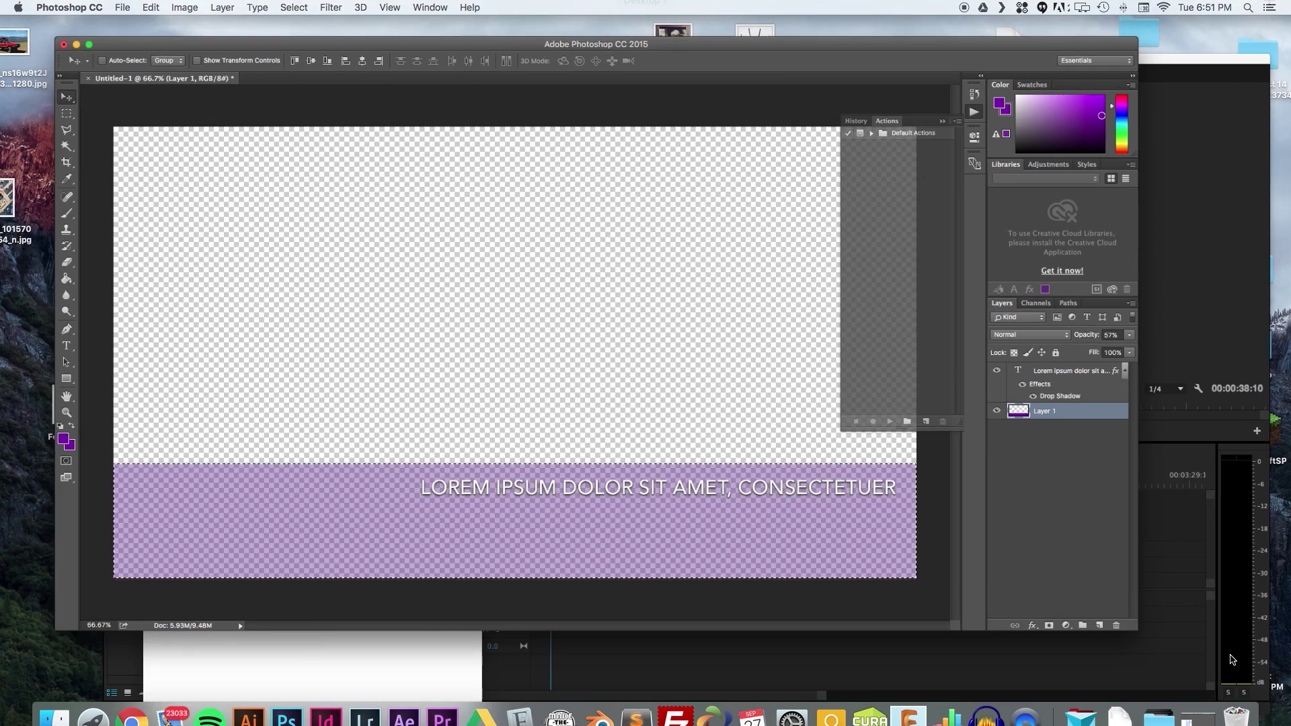
Step: Drag the five exported title PSDs from Finder into Premiere's Project panel
click(970, 402)
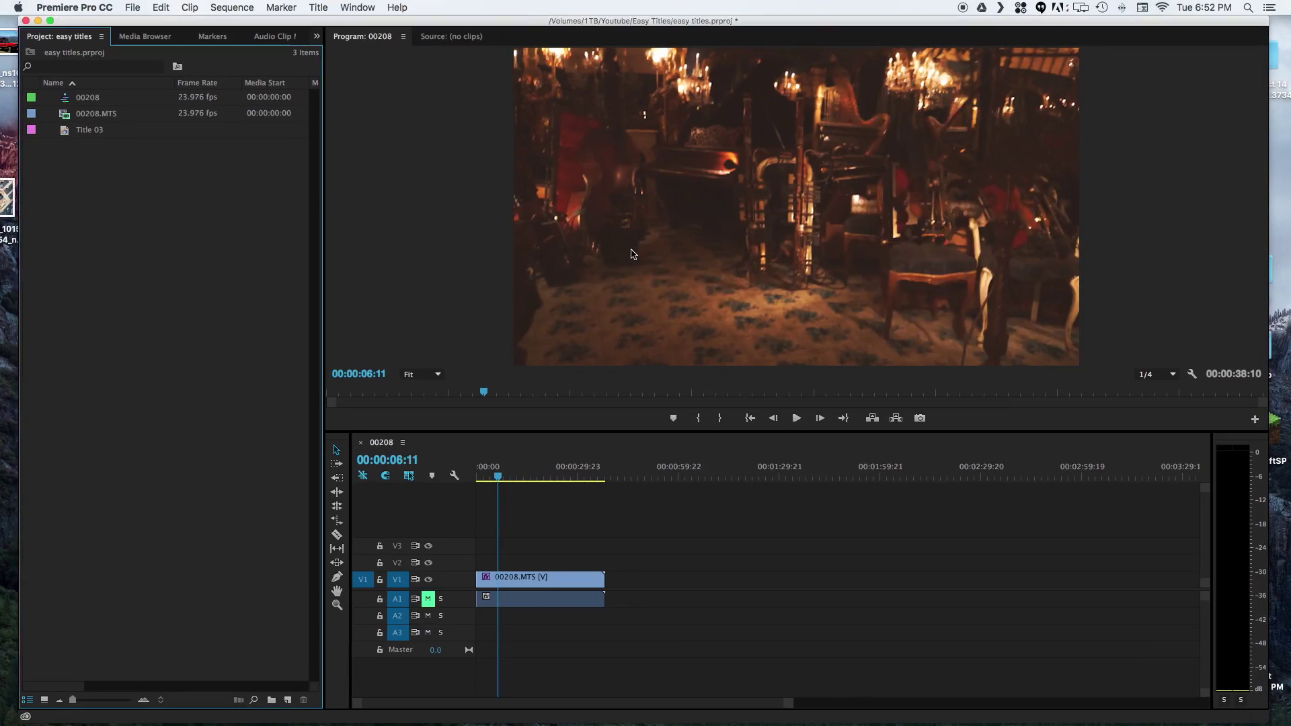
key(ctrl+Up)
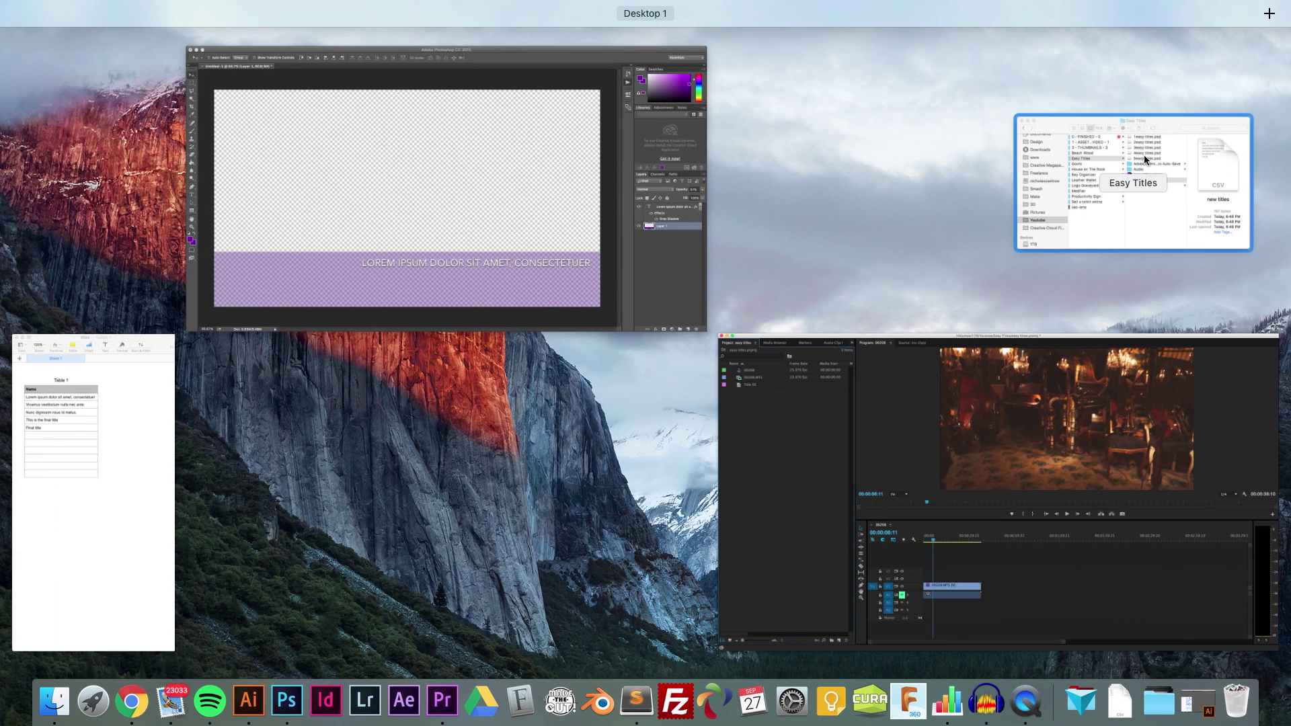
click(1139, 156)
click(960, 217)
shift+click(958, 264)
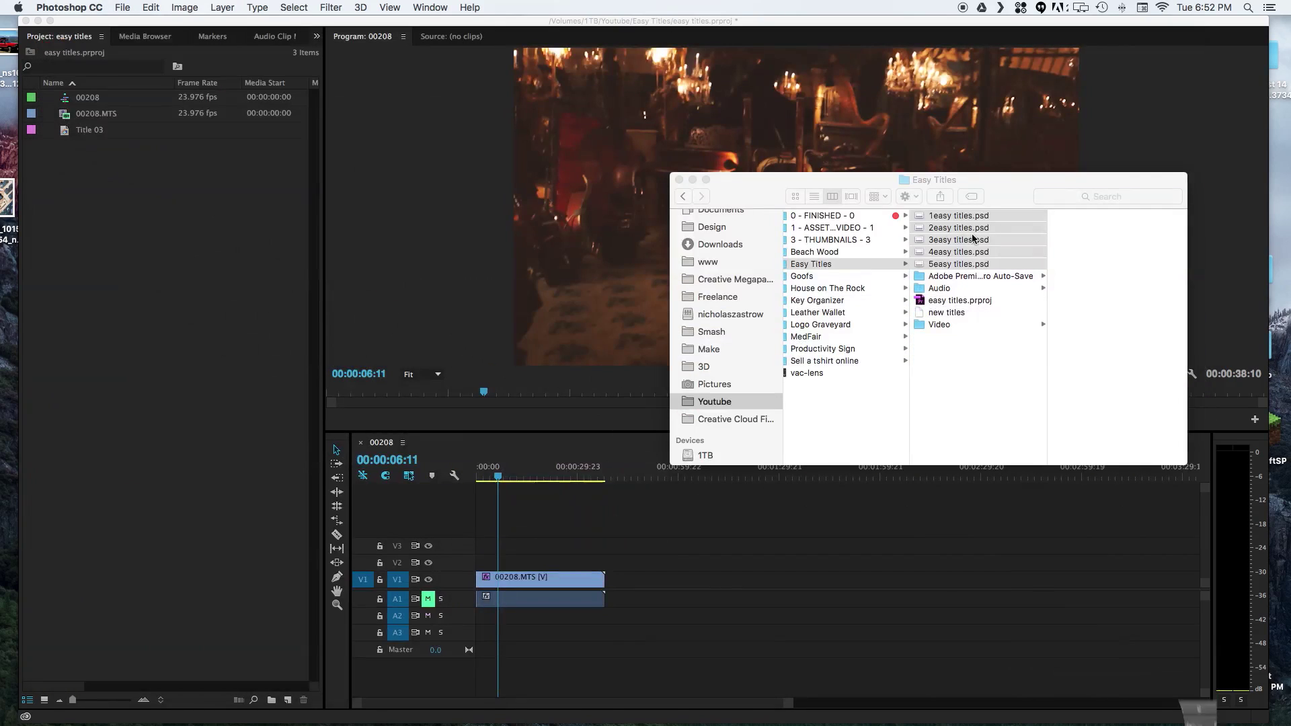
drag(972, 238, 106, 220)
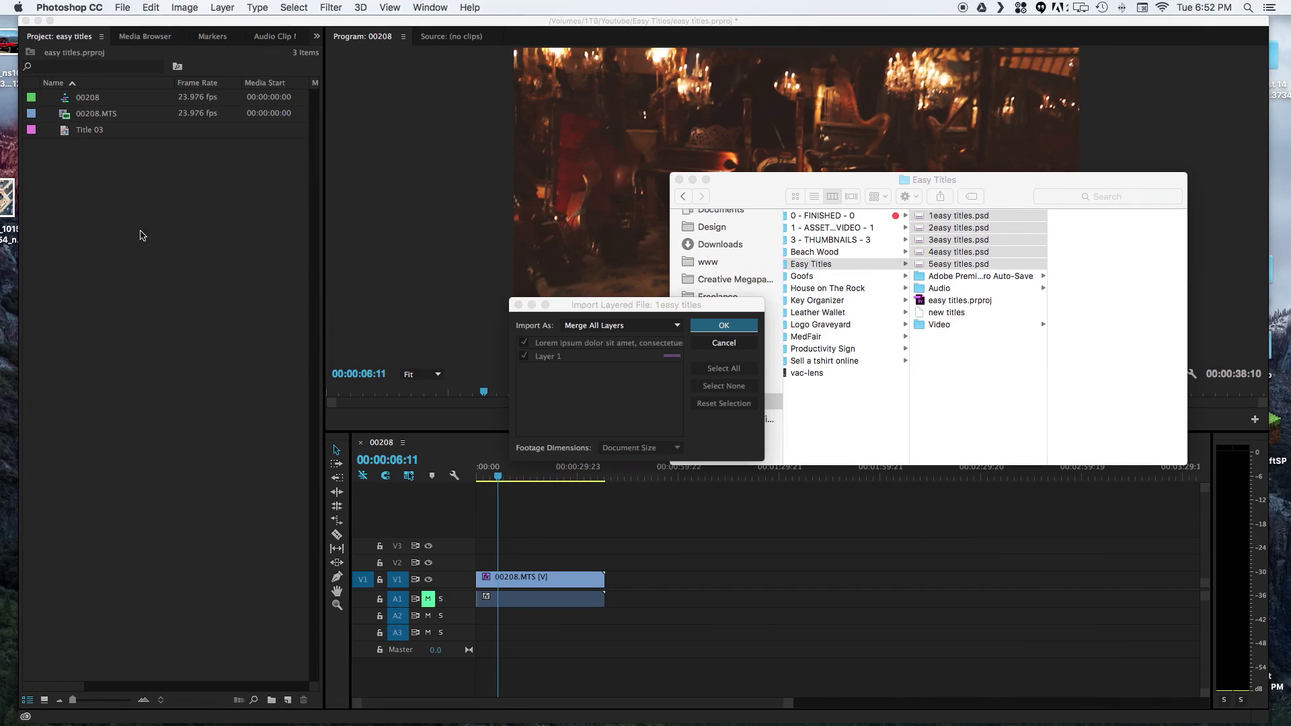
Step: Import 1easy through 5easy titles.psd each with Merge All Layers
click(695, 325)
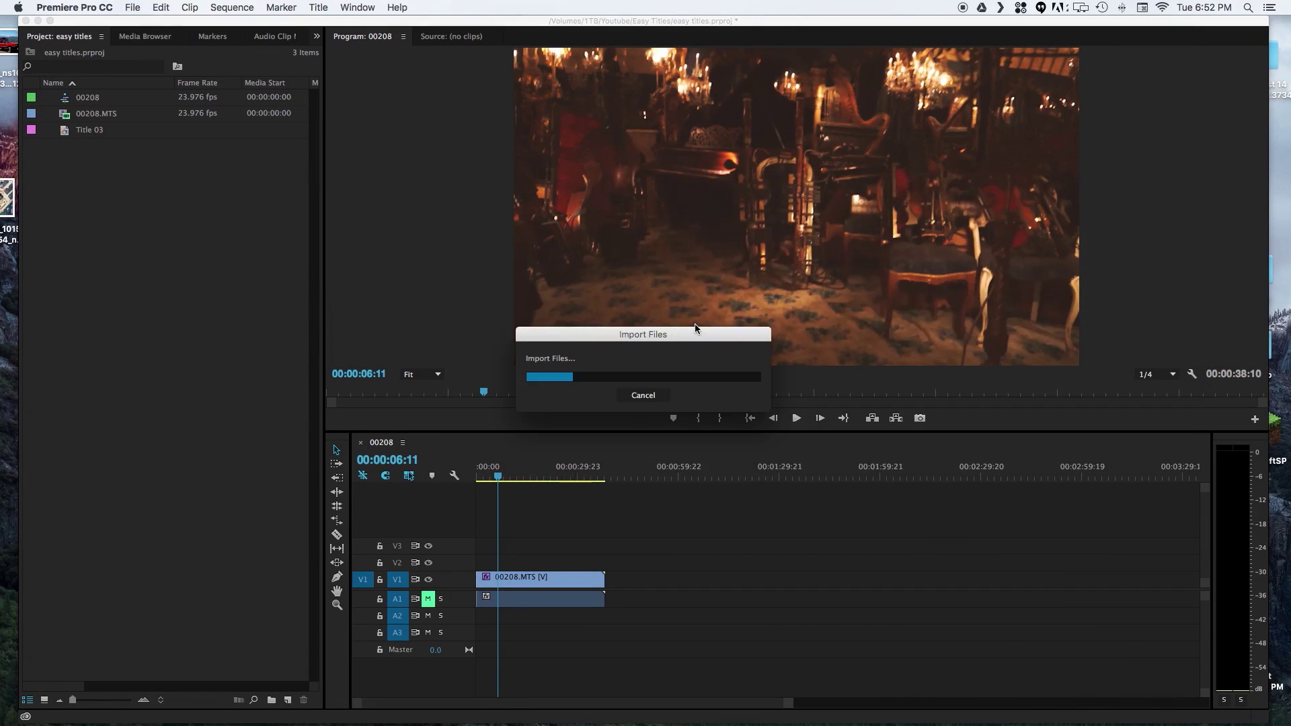
click(695, 325)
click(695, 325)
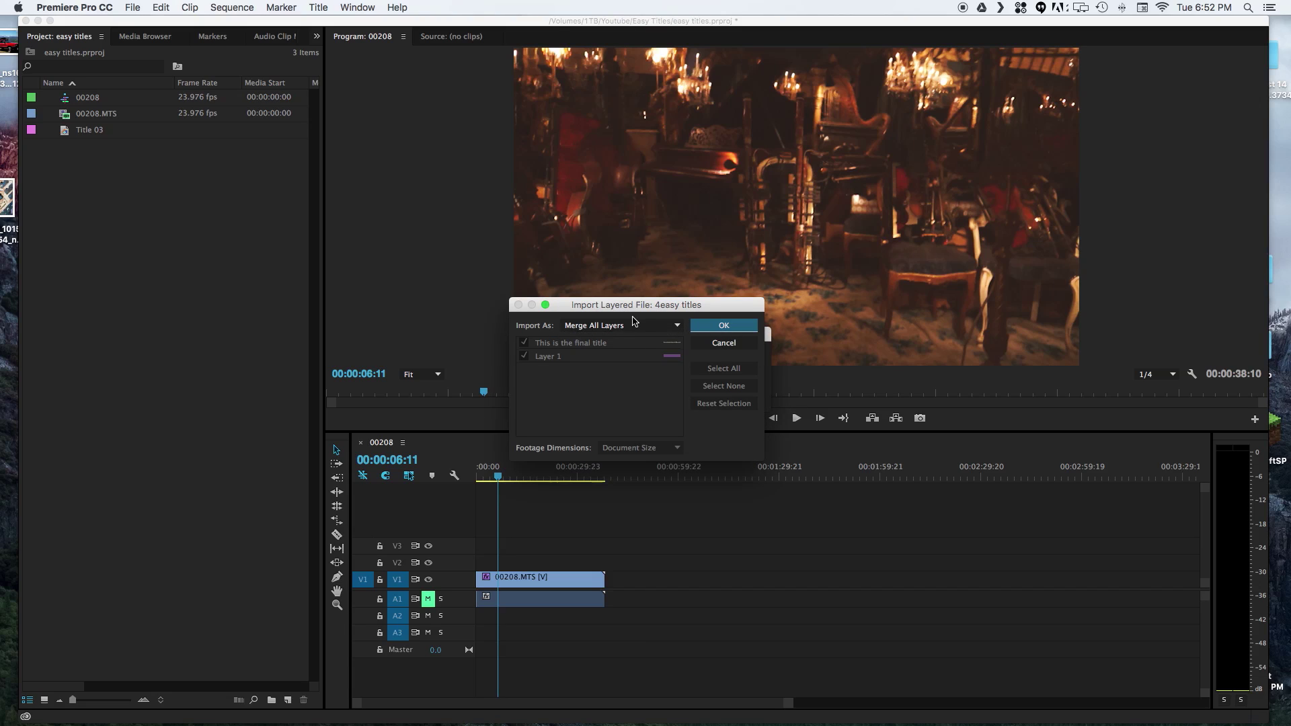
click(745, 327)
click(745, 327)
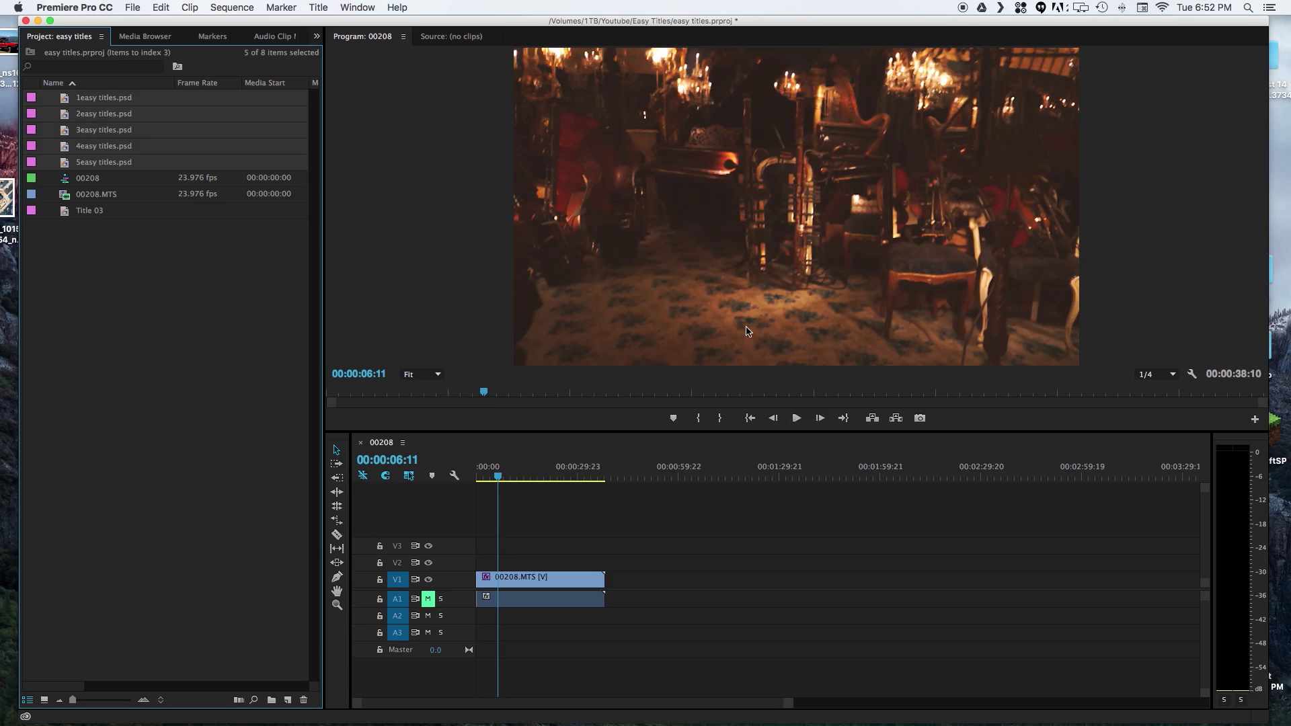
Step: Place 1easy, 2easy and 3easy titles.psd back to back on V2, then play from the start
click(145, 235)
drag(122, 100, 479, 563)
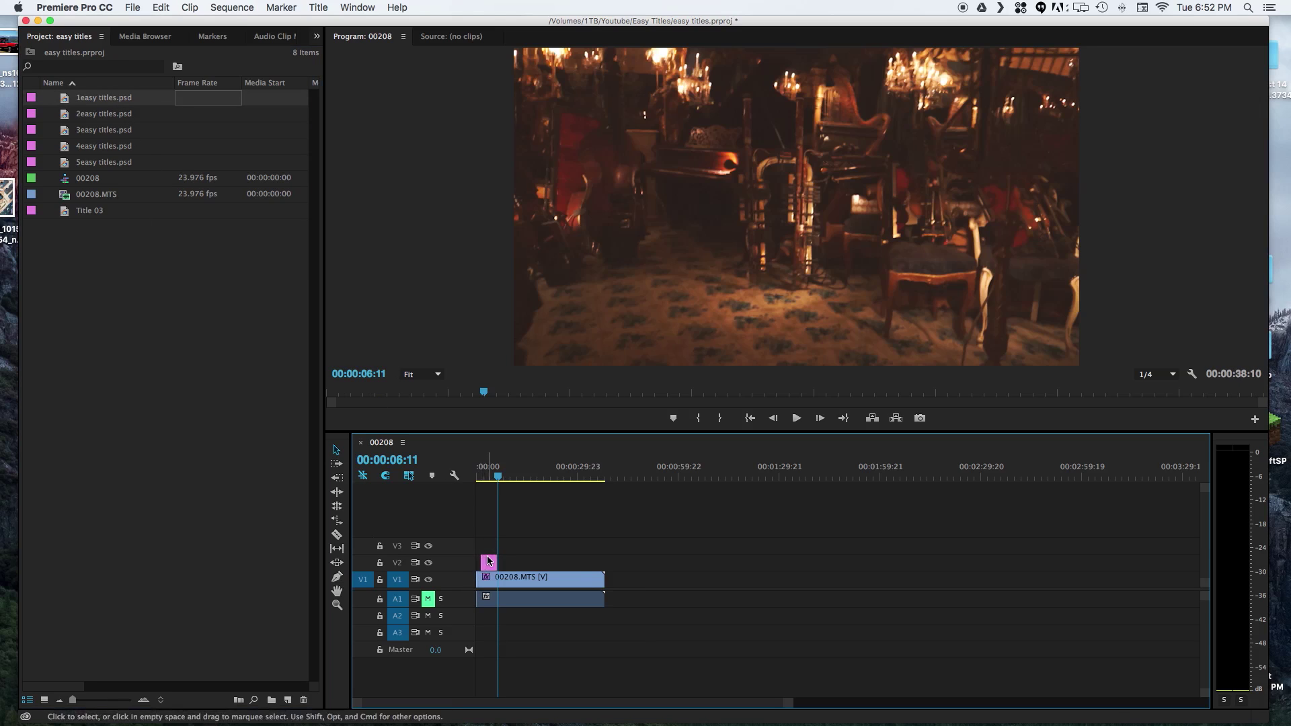
drag(94, 115, 543, 565)
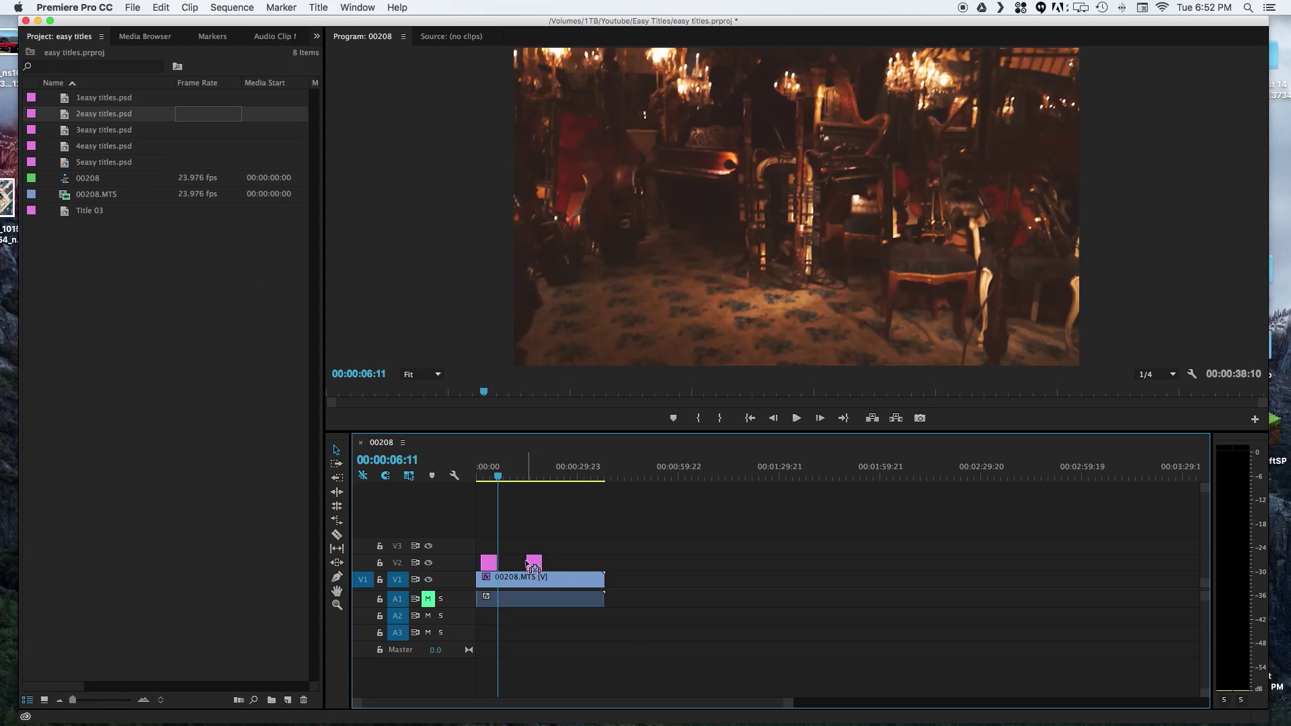
drag(101, 130, 568, 563)
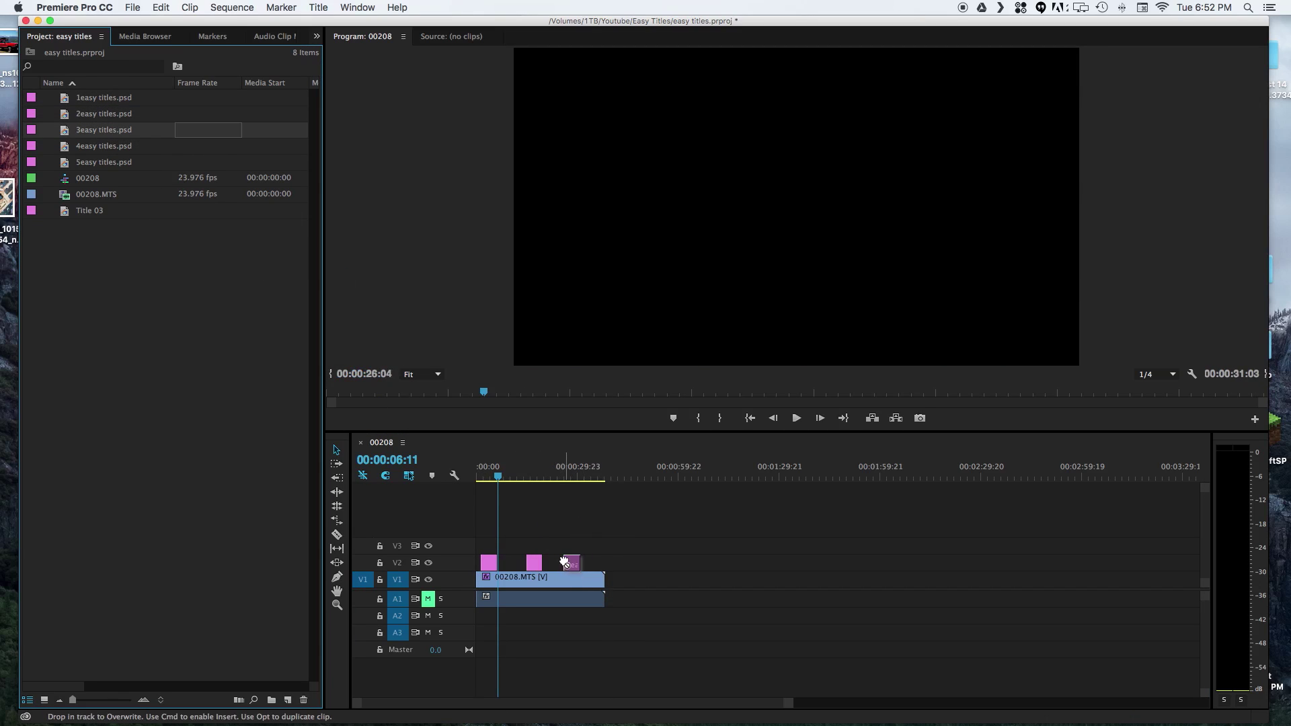
key(Home)
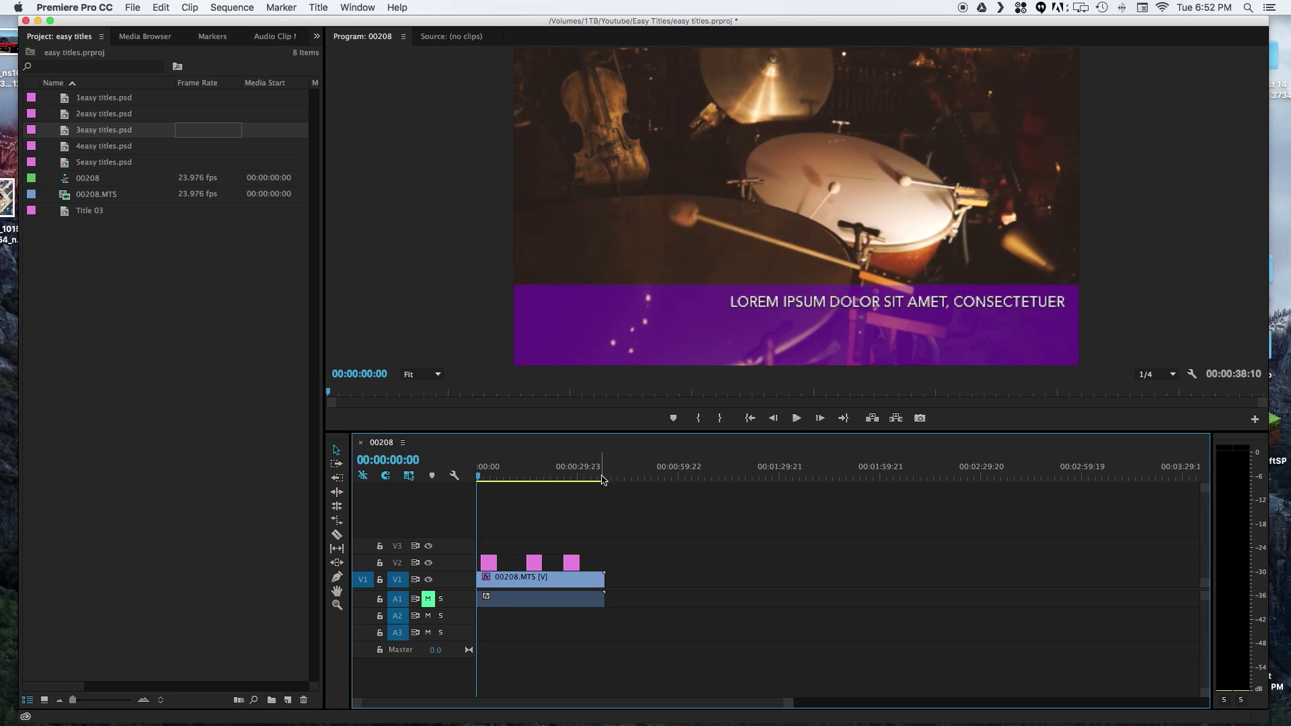
key(space)
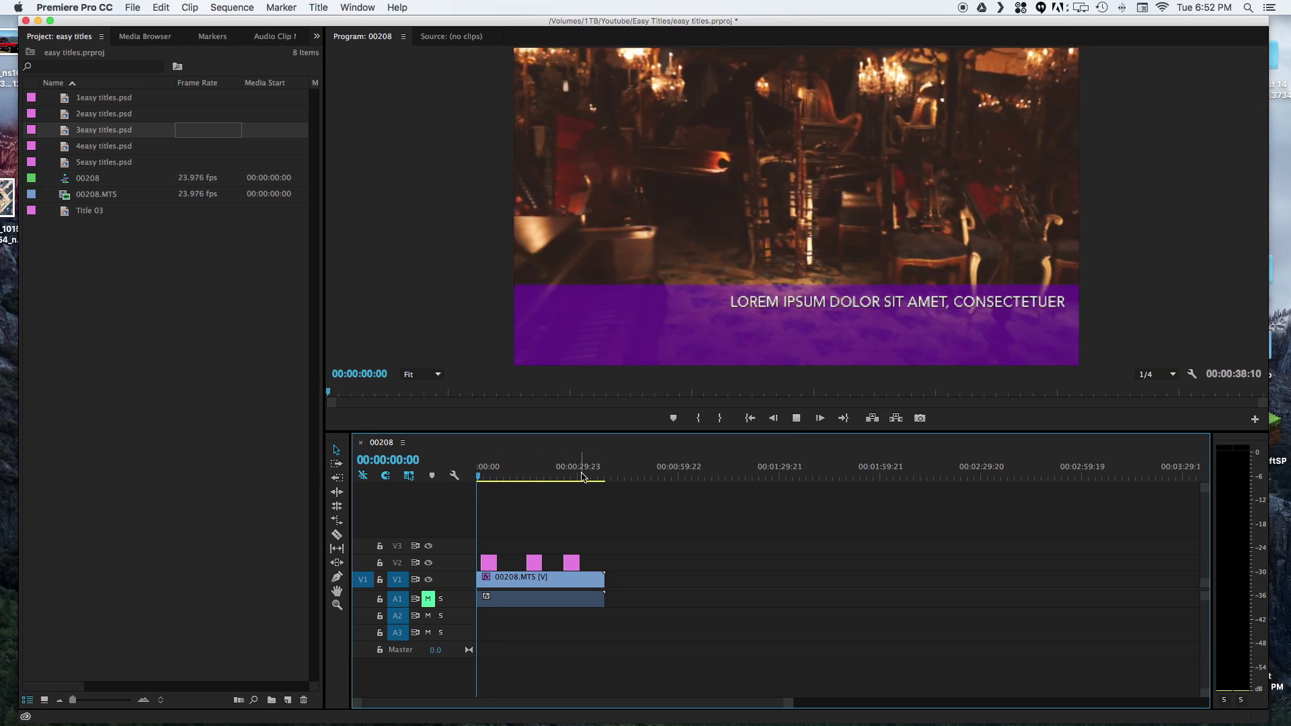